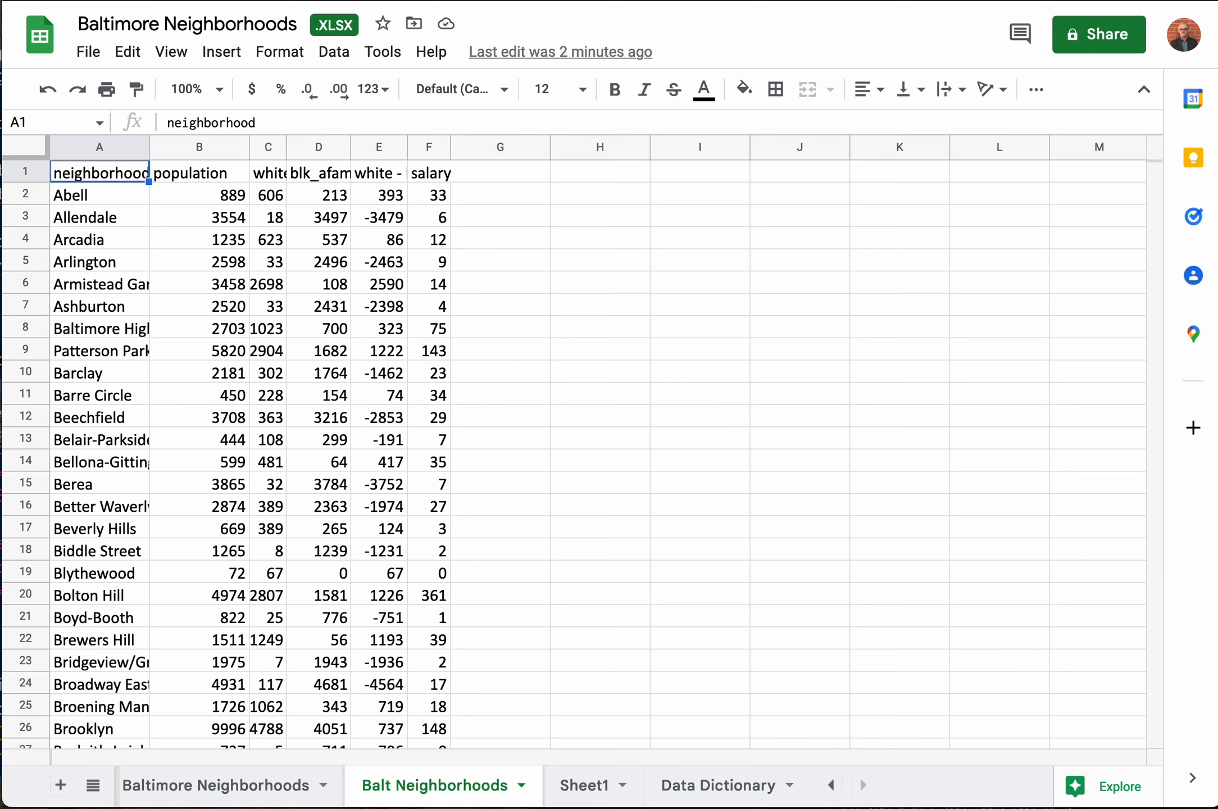
Step: Auto-fit the widths of all columns in the Balt Neighborhoods sheet to their contents
left_click(24, 150)
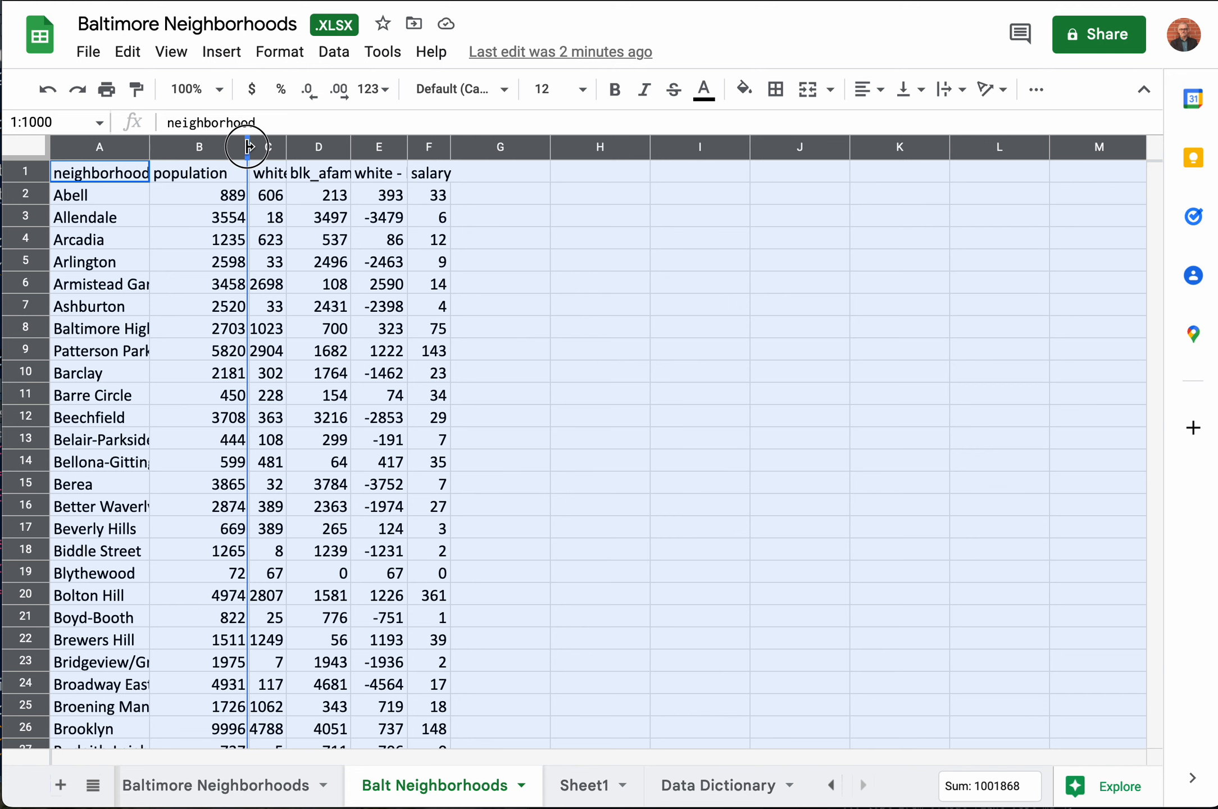
double_click(248, 146)
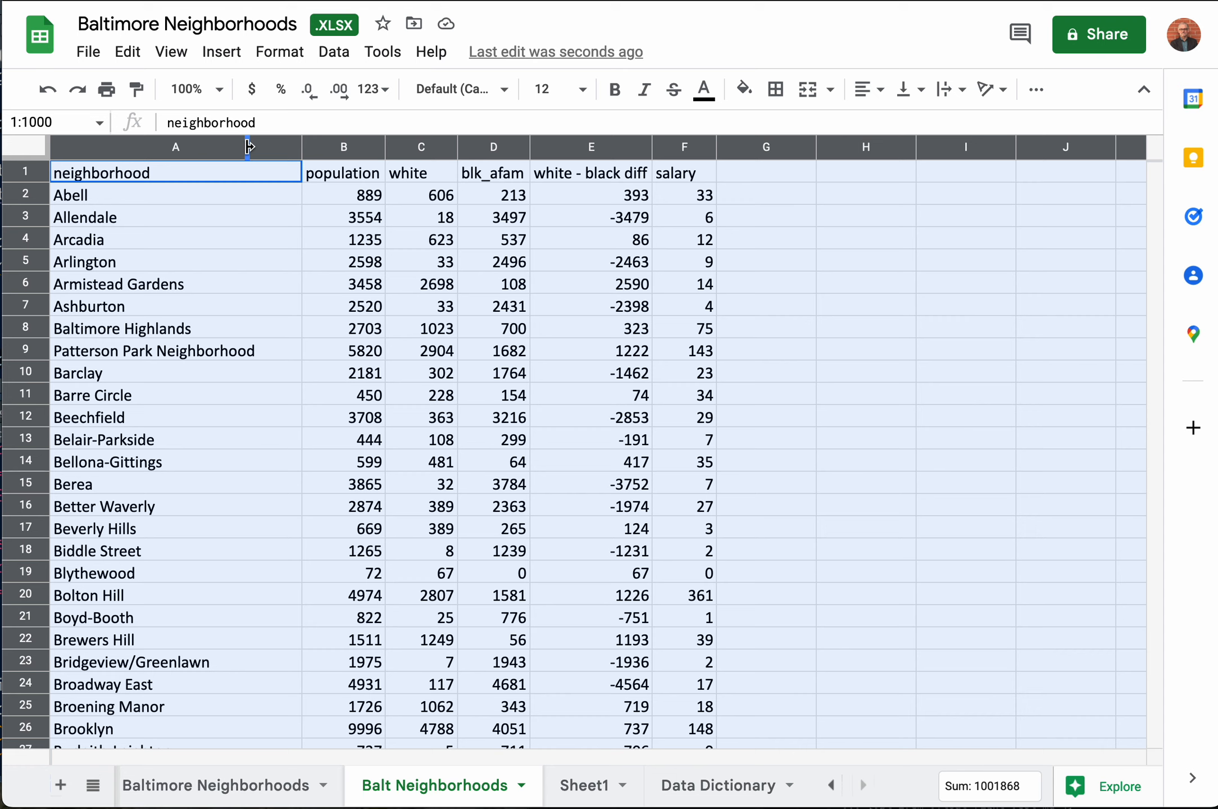
left_click(147, 181)
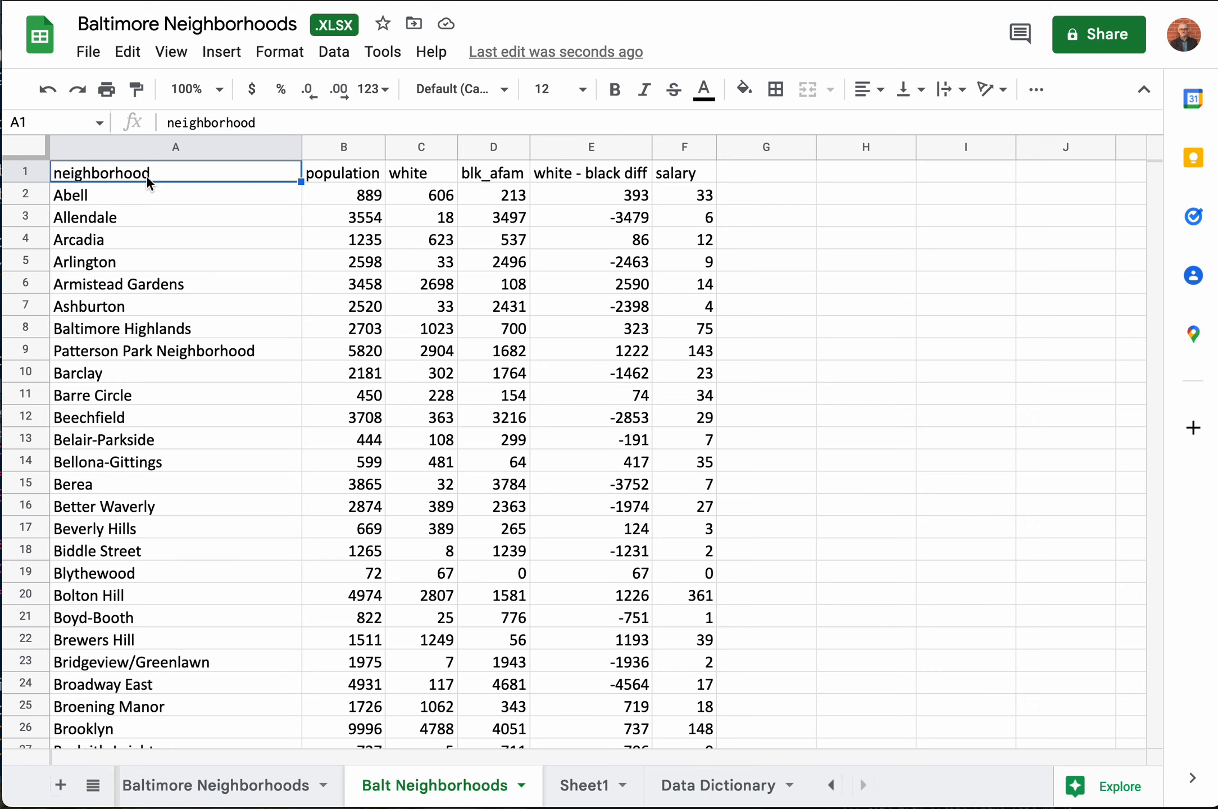
Step: Examine the extent of the neighborhood data, from the header row to its last column and last row
key("ctrl+Right")
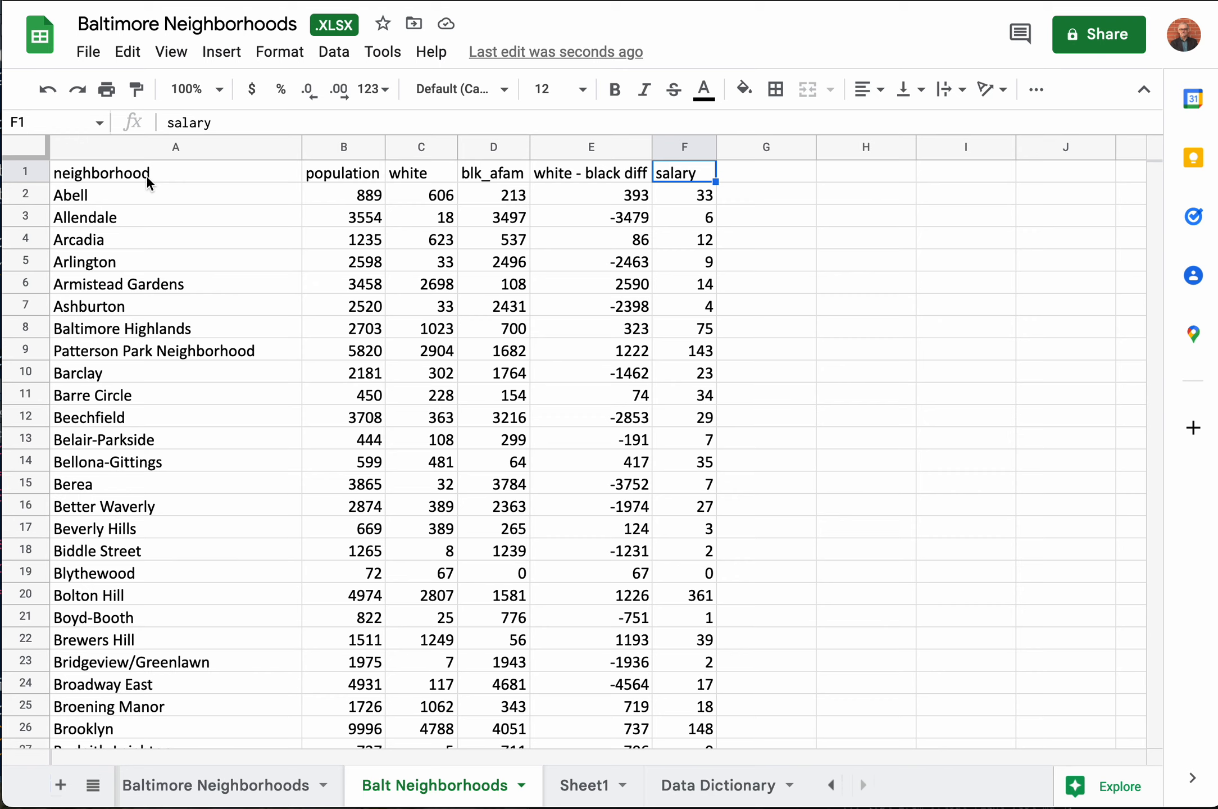
key("ctrl+Left")
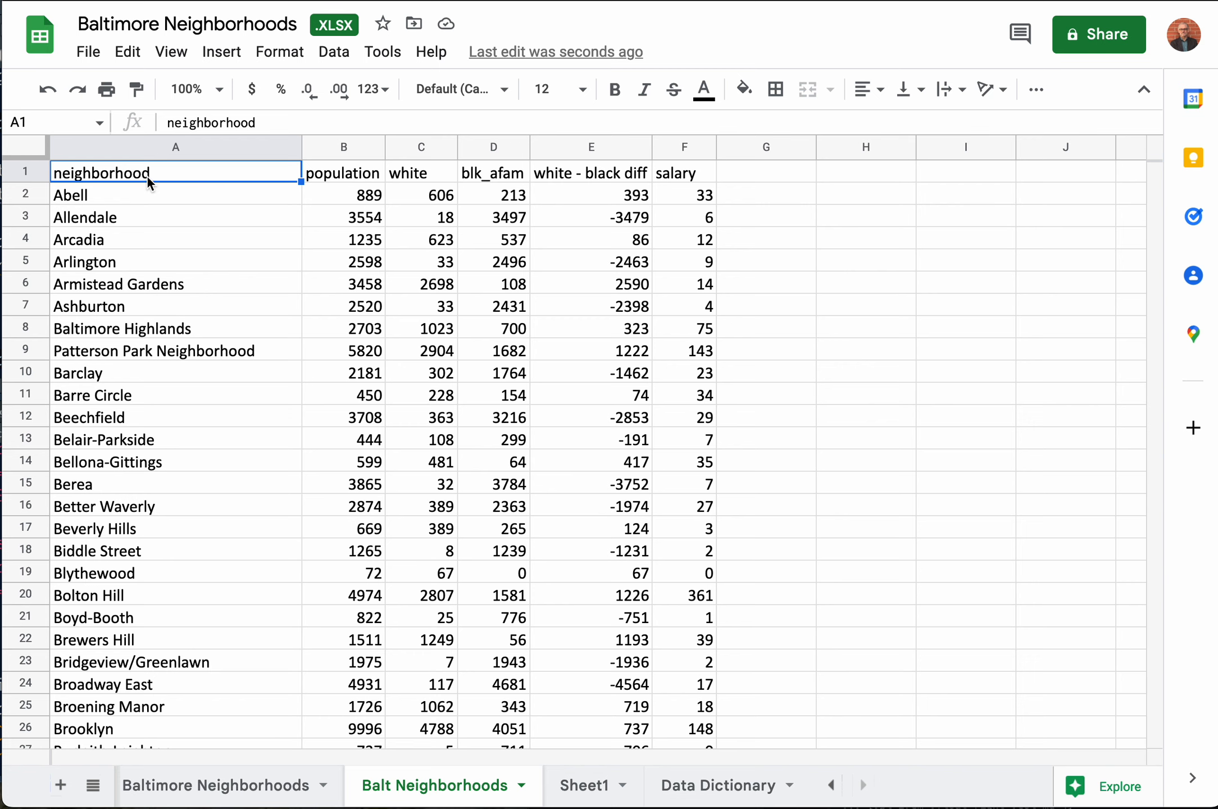
key("ctrl+Down")
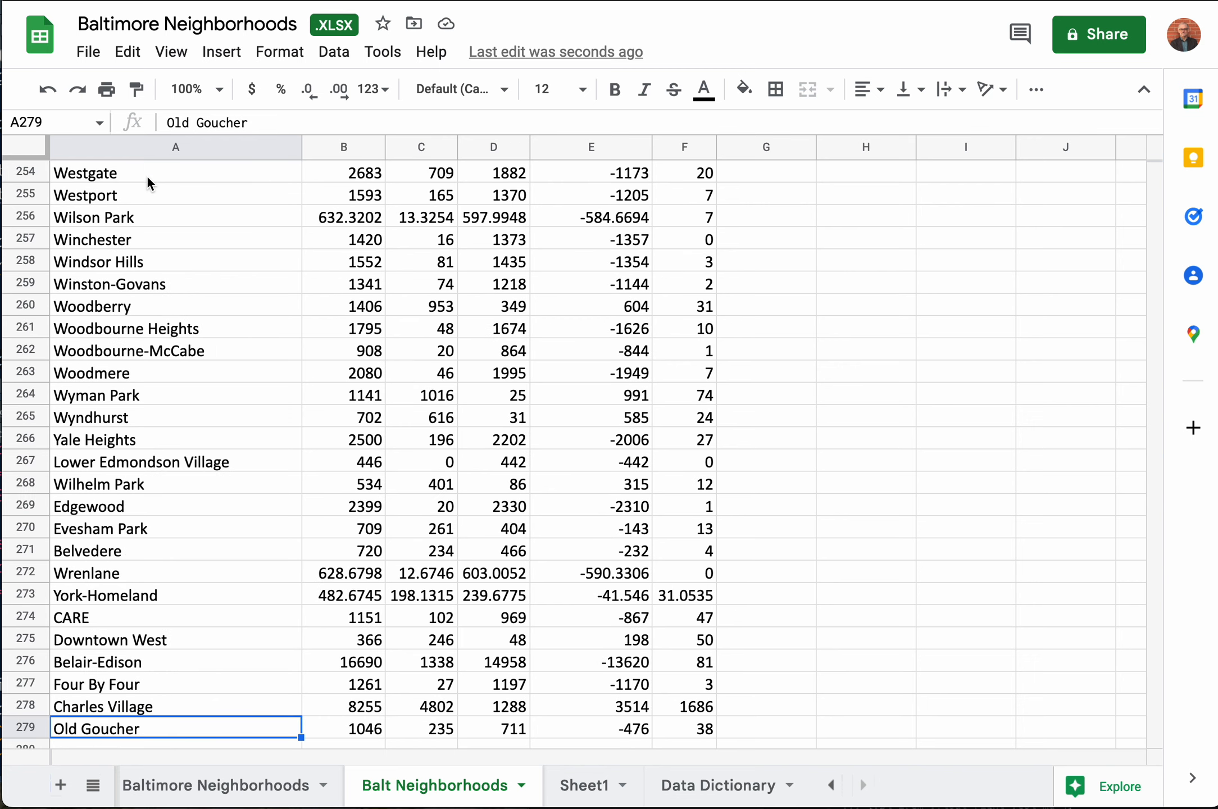
scroll(183, 462, "down", 5)
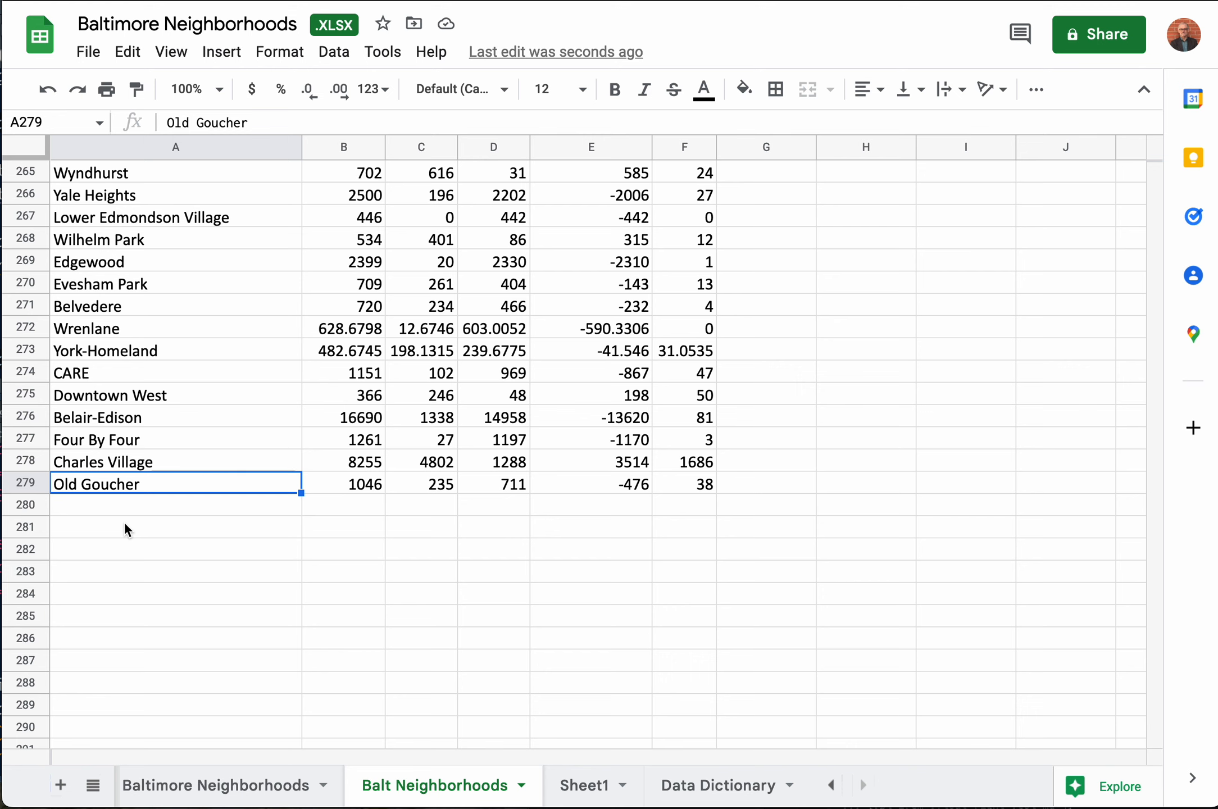
key("ctrl+Right")
key("ctrl+Up")
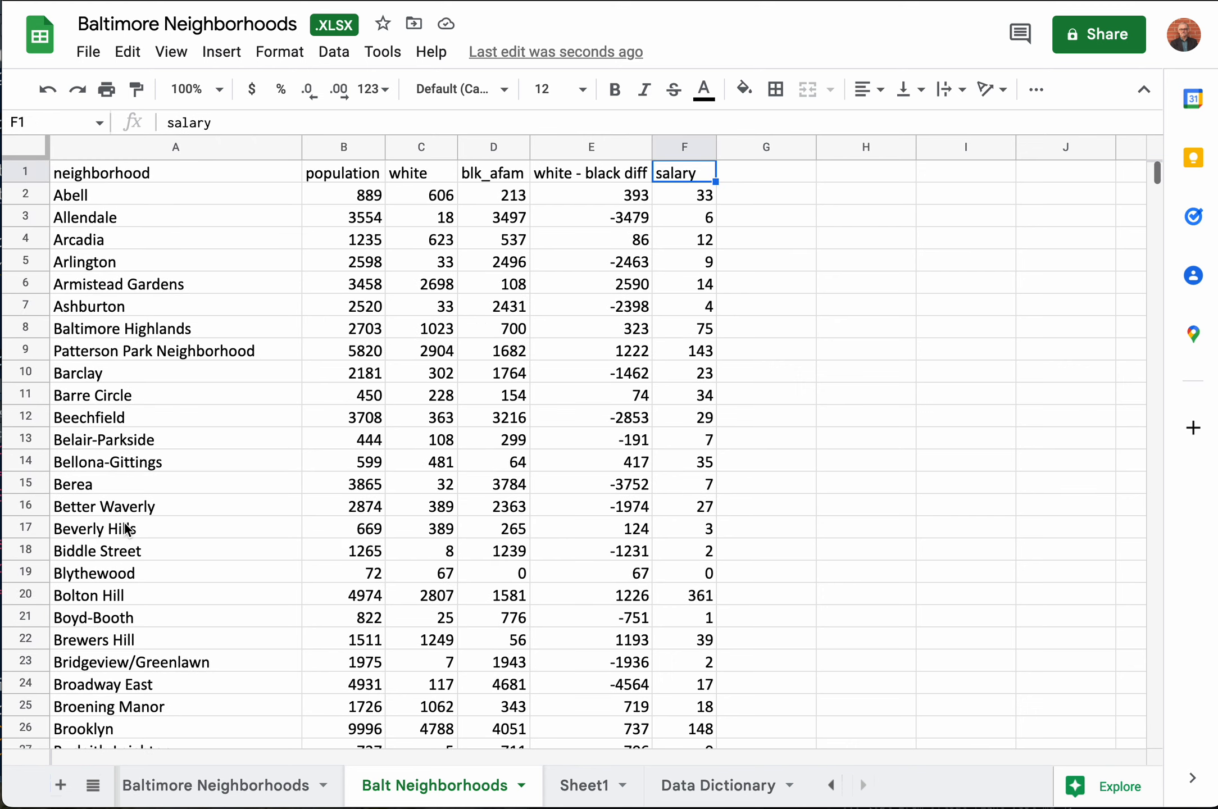
key("ctrl+Left")
key("ctrl+Down")
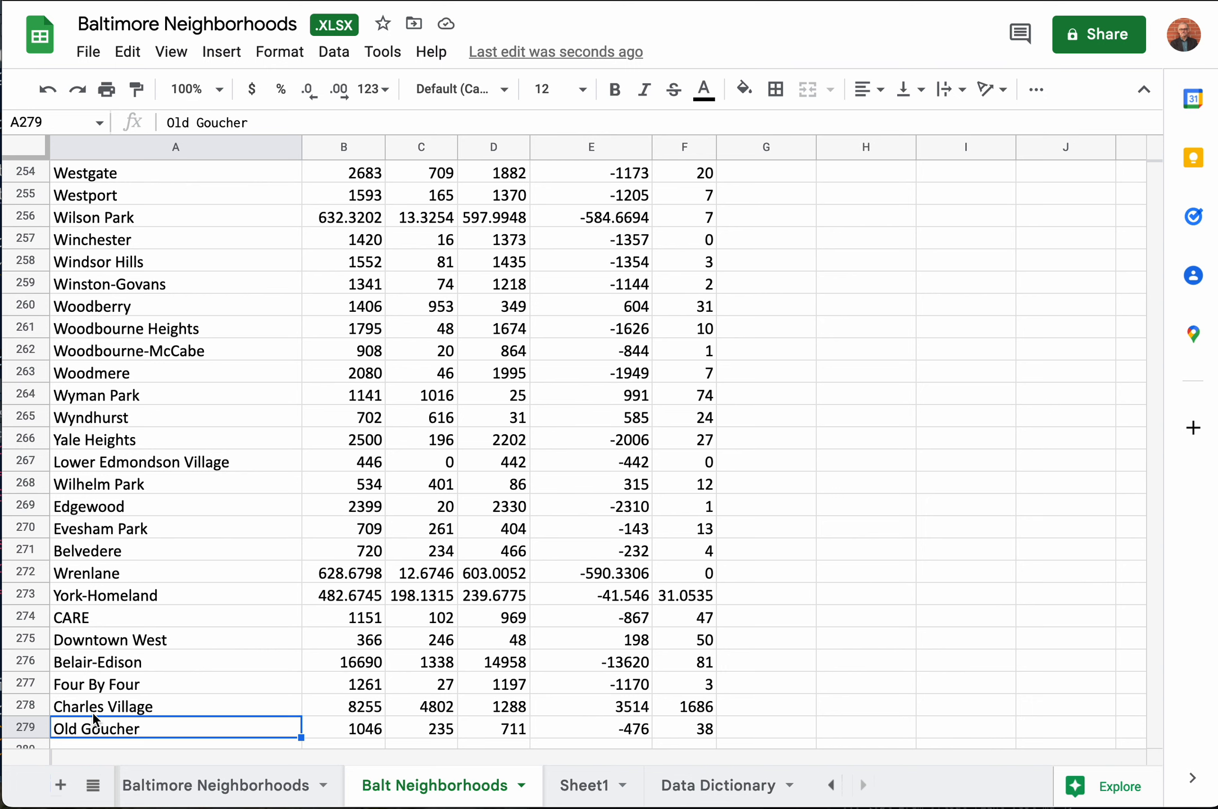
key("ctrl+Up")
key("ctrl+Down")
left_click(35, 729)
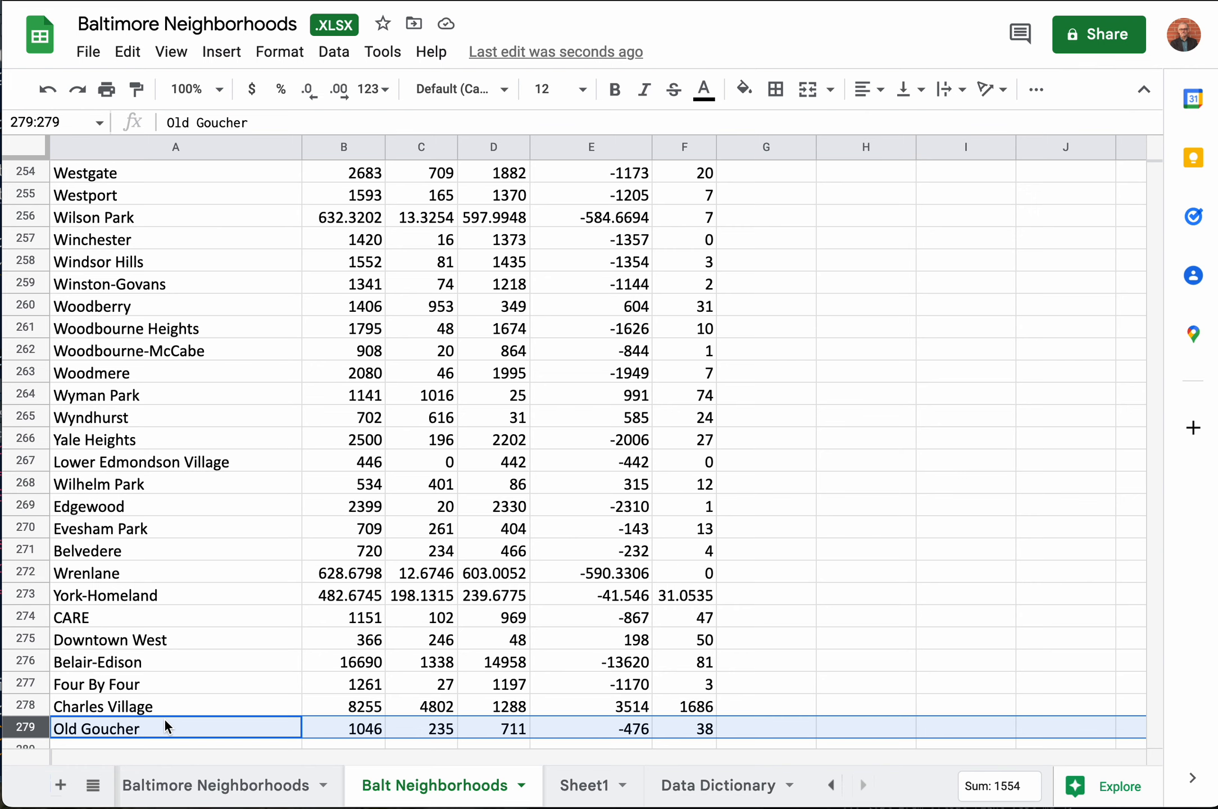
Step: Review the header row against the last data row, going through each column heading from neighborhood to salary
key("ctrl+Home")
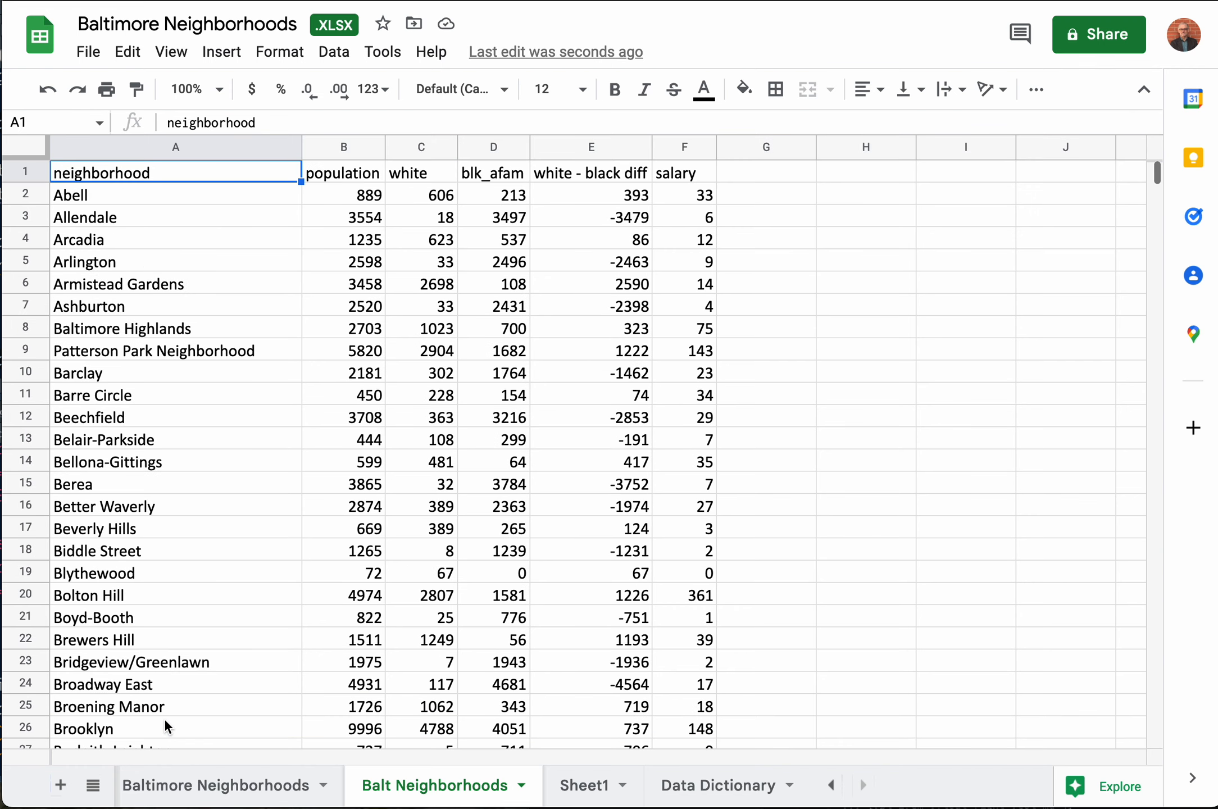
left_click(33, 164)
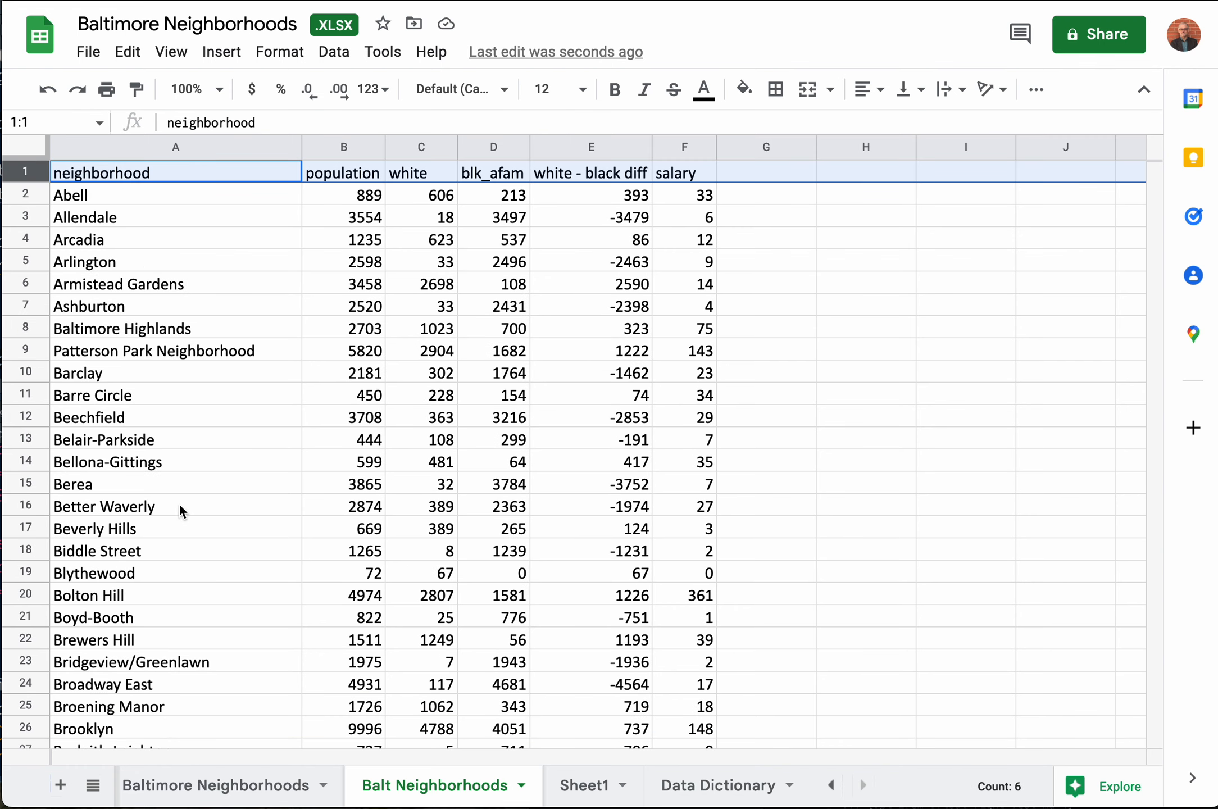
key("ctrl+Down")
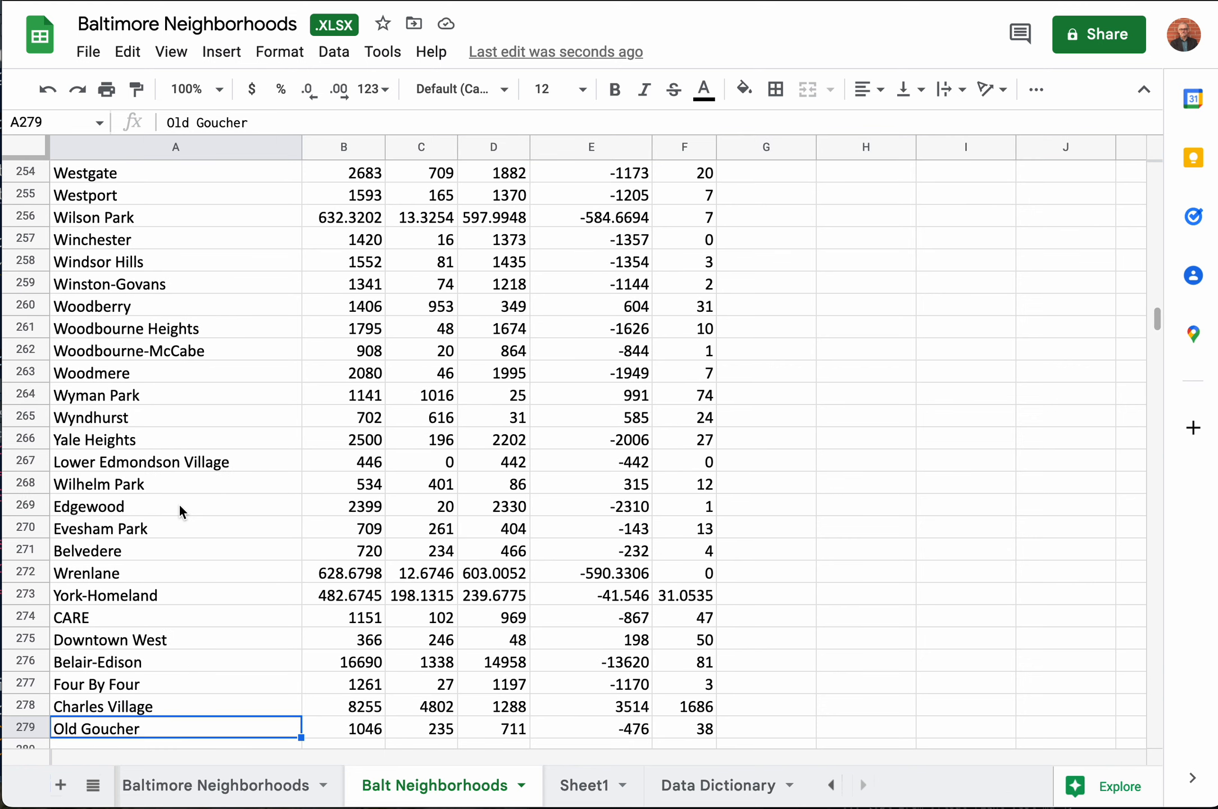
key("ctrl+Up")
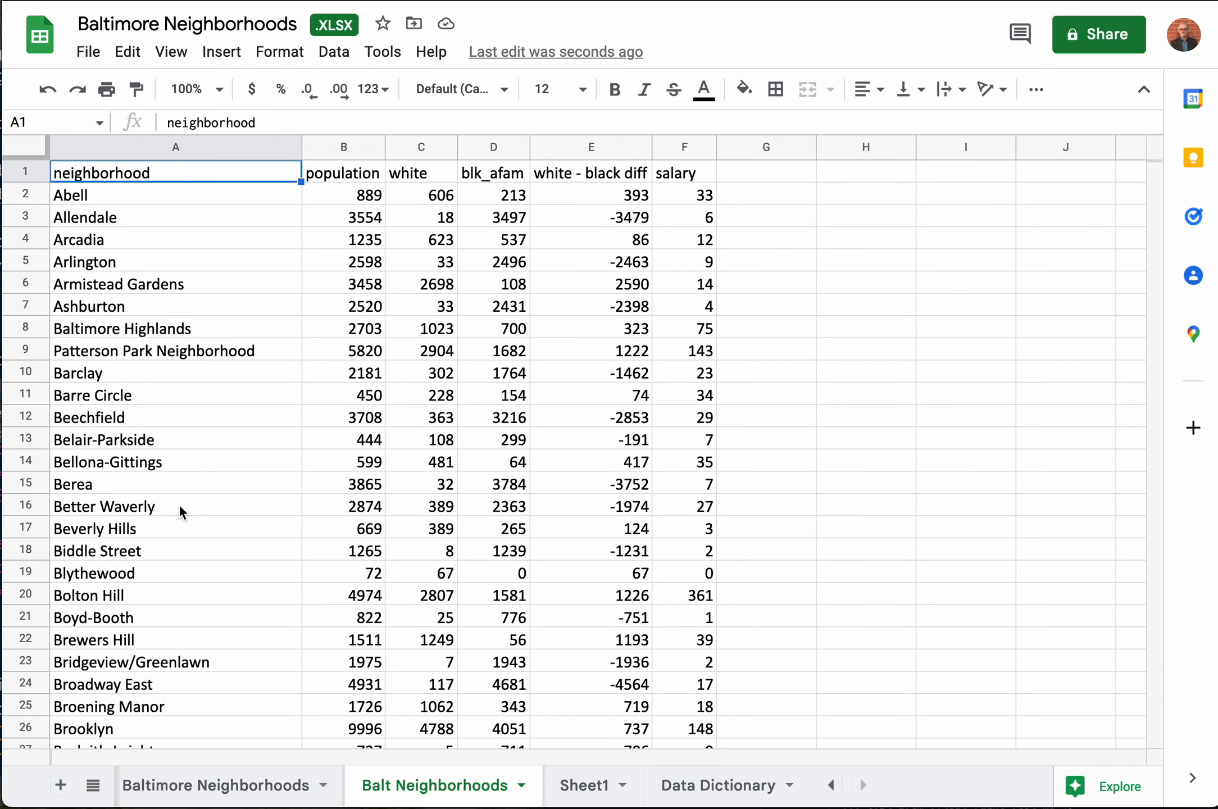
key("Right")
key("Right")
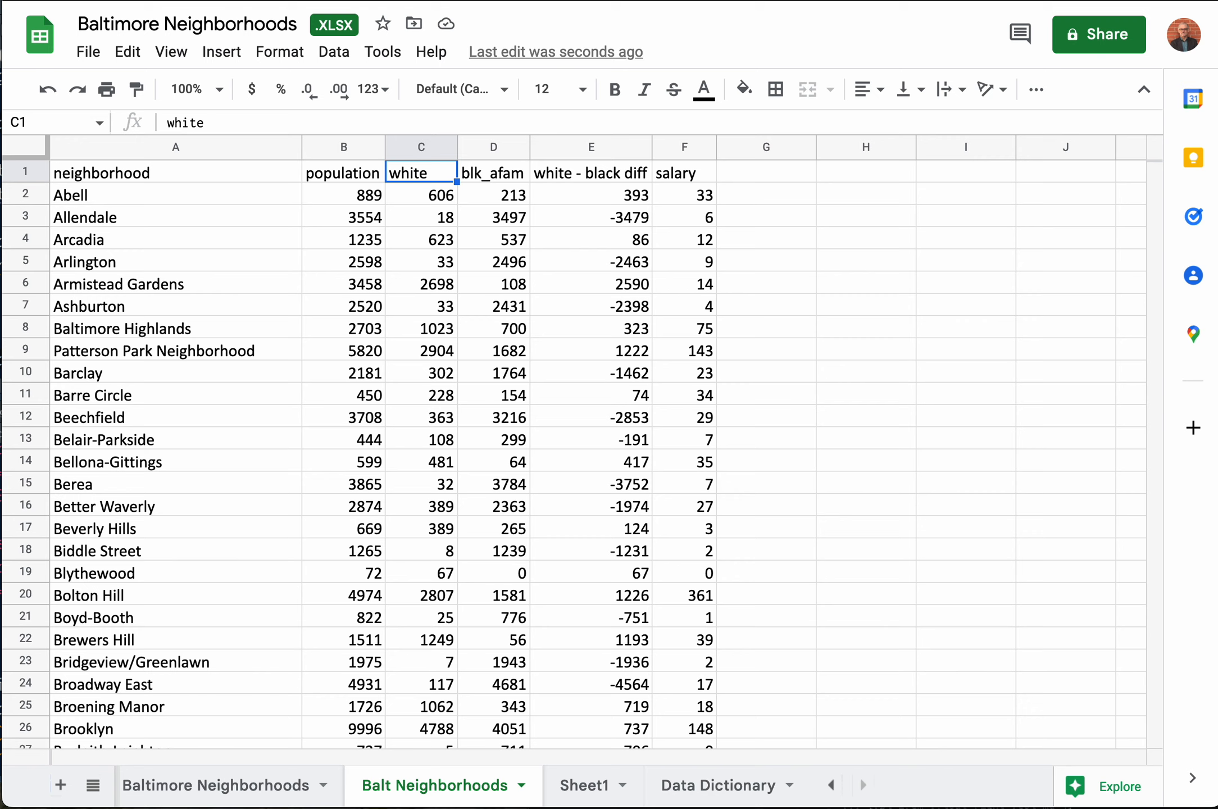
key("Right")
key("Right")
key("Right")
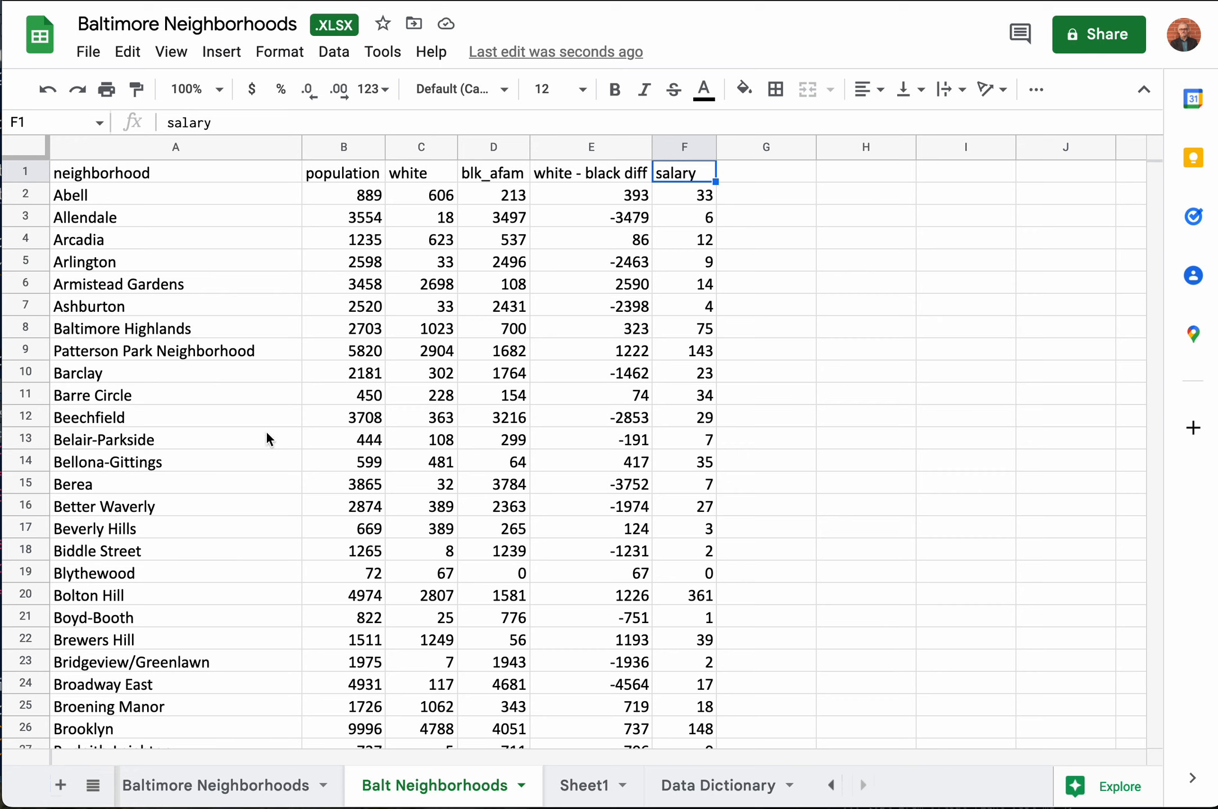
Step: Insert a new column before the neighborhood column and head it "index" in A1
left_click(118, 146)
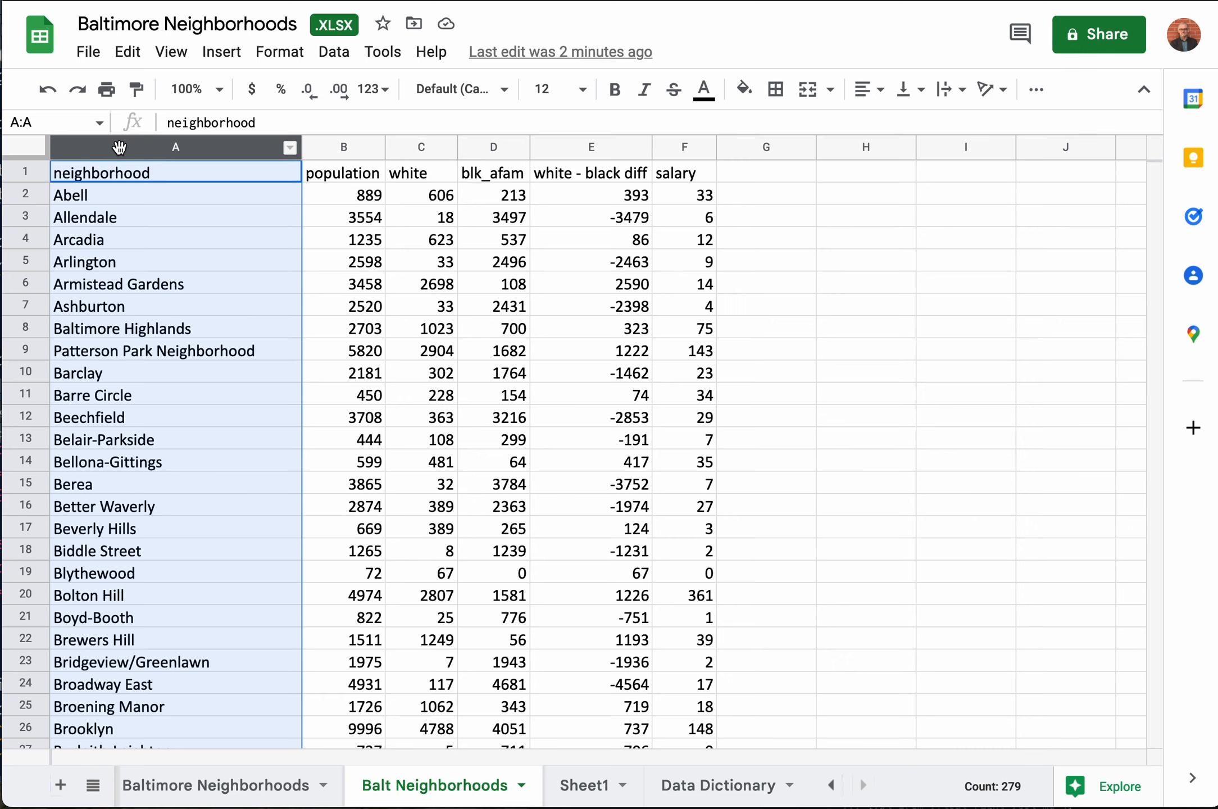
right_click(119, 147)
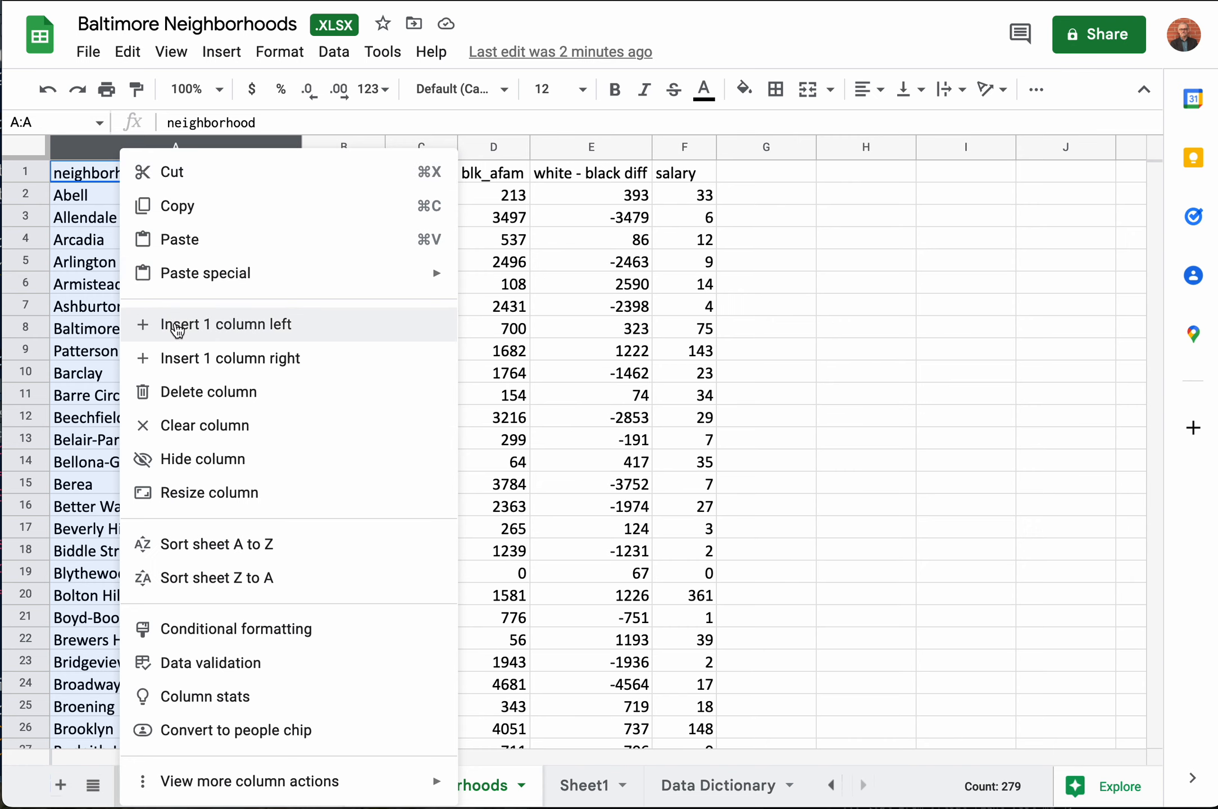
left_click(178, 331)
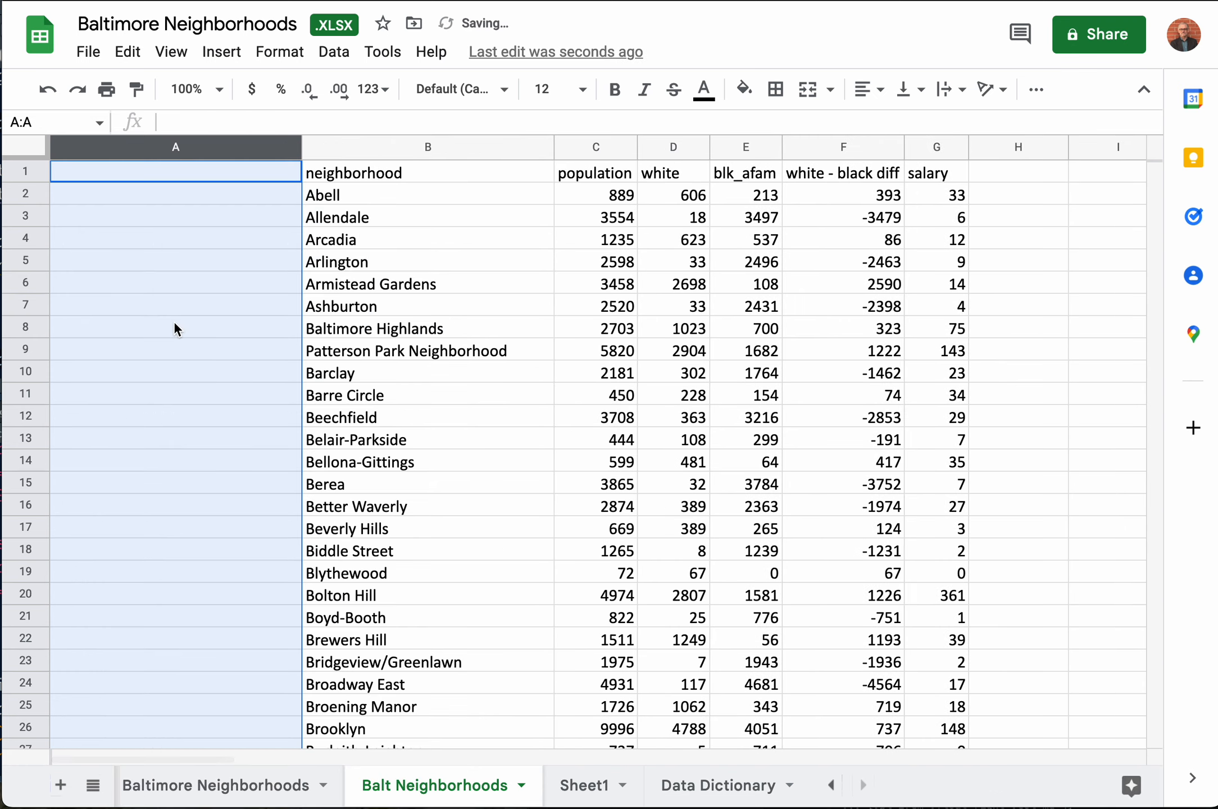
left_click(173, 174)
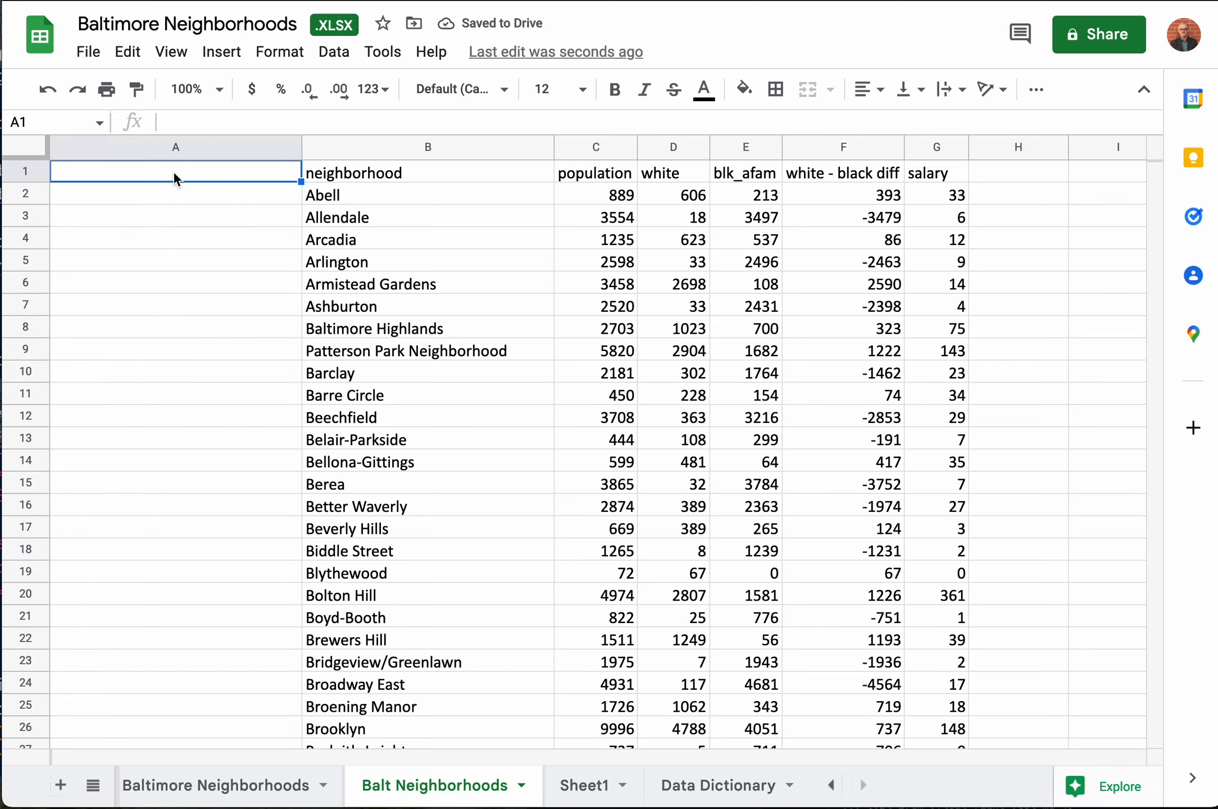
type("index")
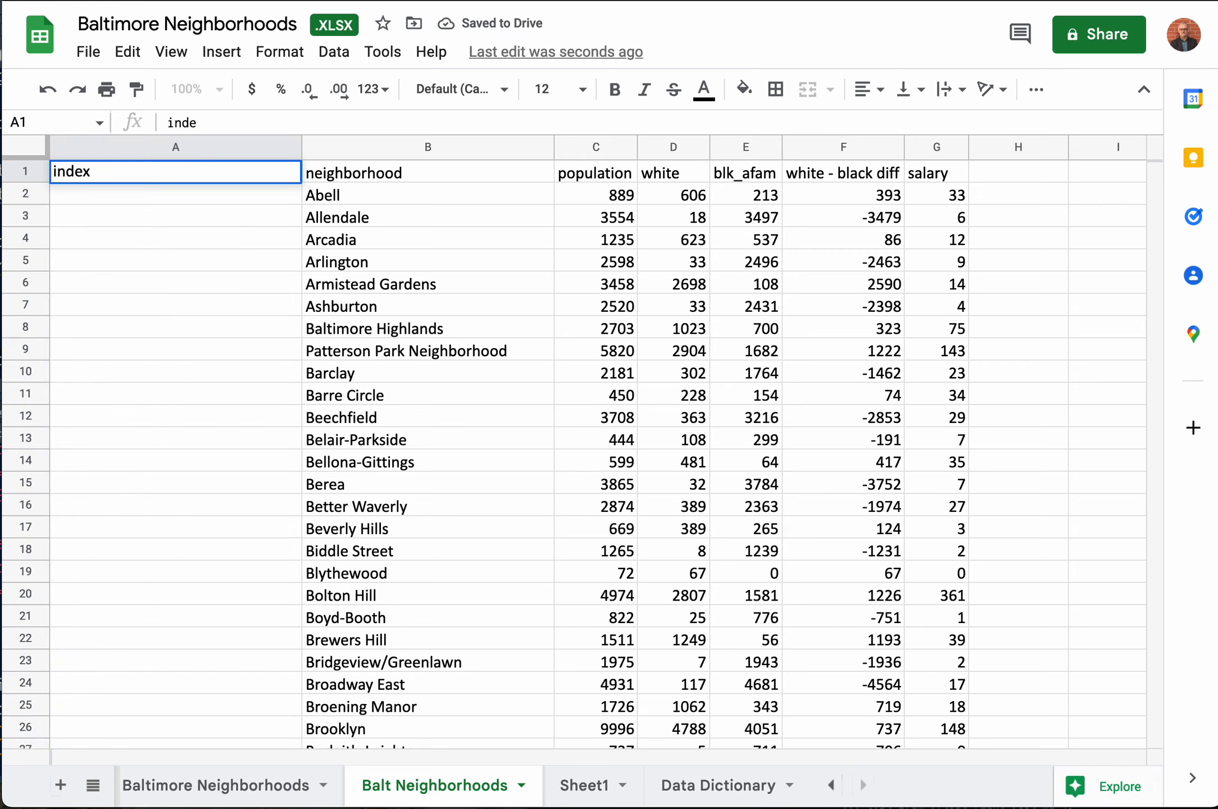
key("Return")
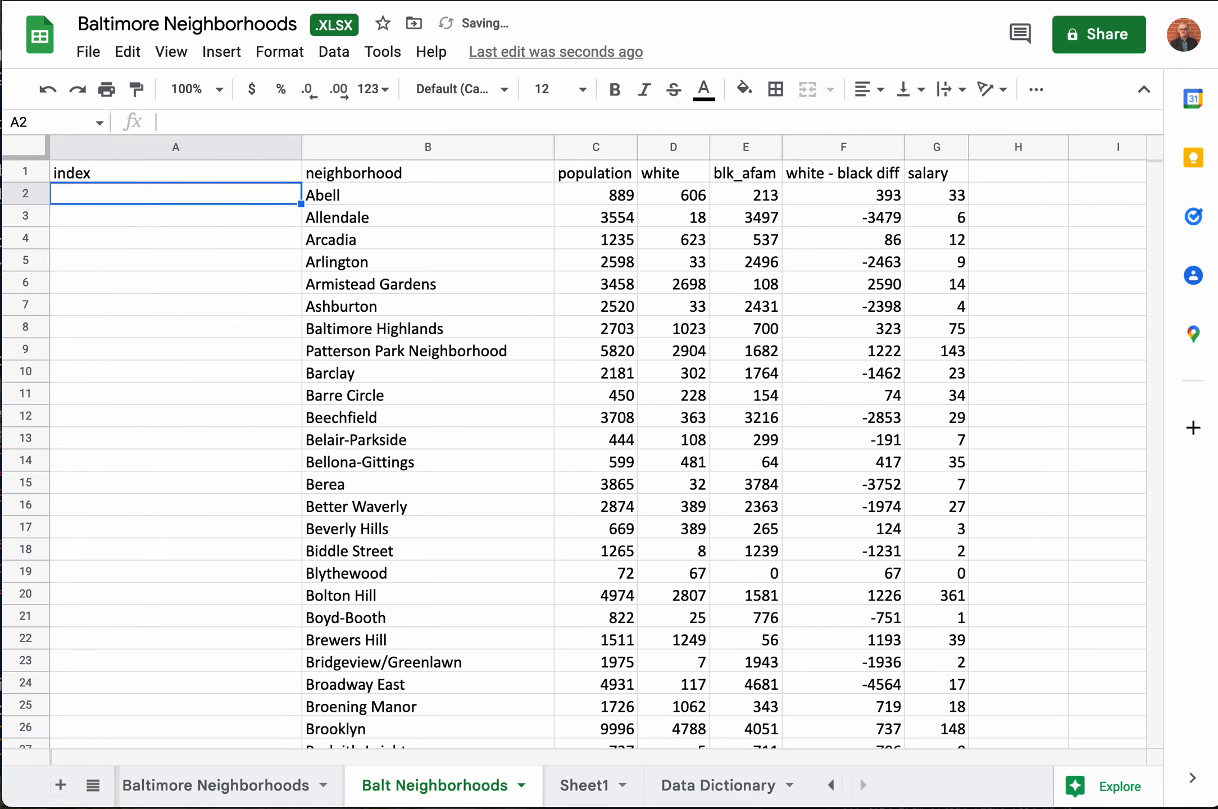
Step: Enter the starting index numbers 1, 2 and 3 in cells A2 to A4
type("1")
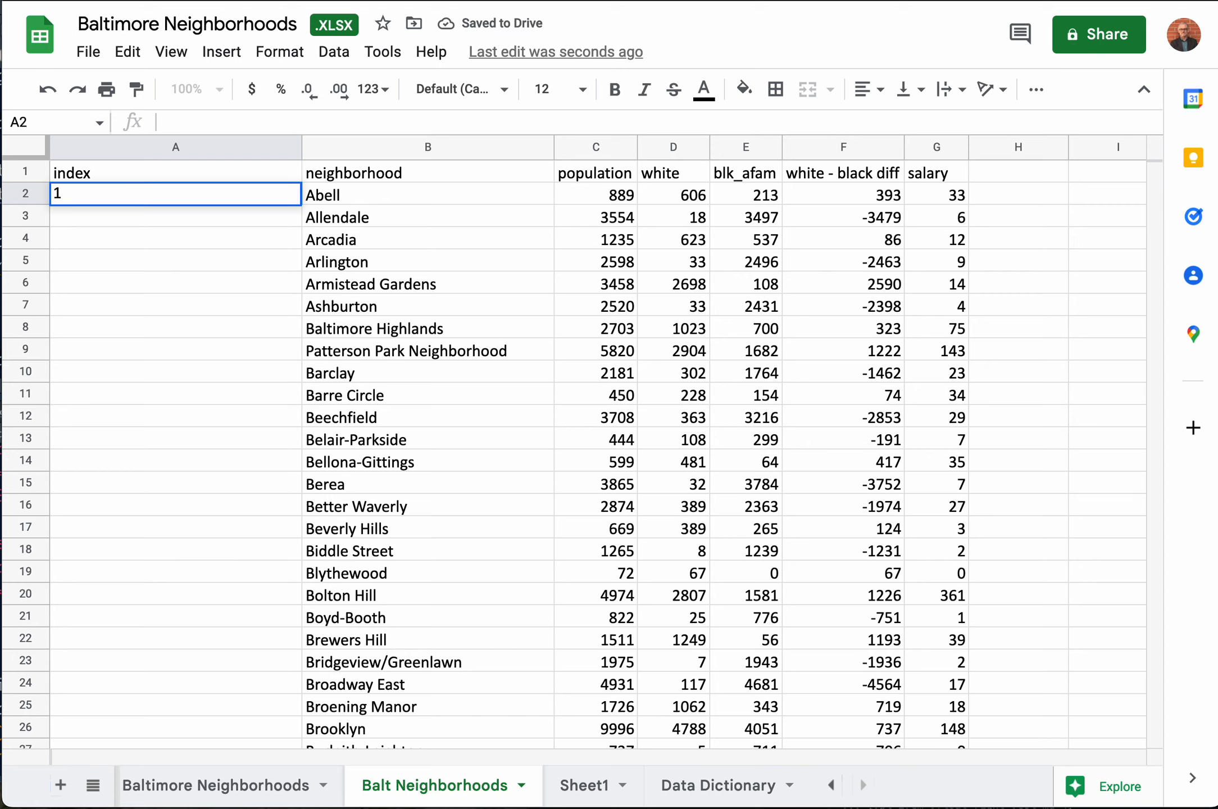
key("Return")
type("2")
key("Return")
type("2")
key("BackSpace")
type("3")
key("Return")
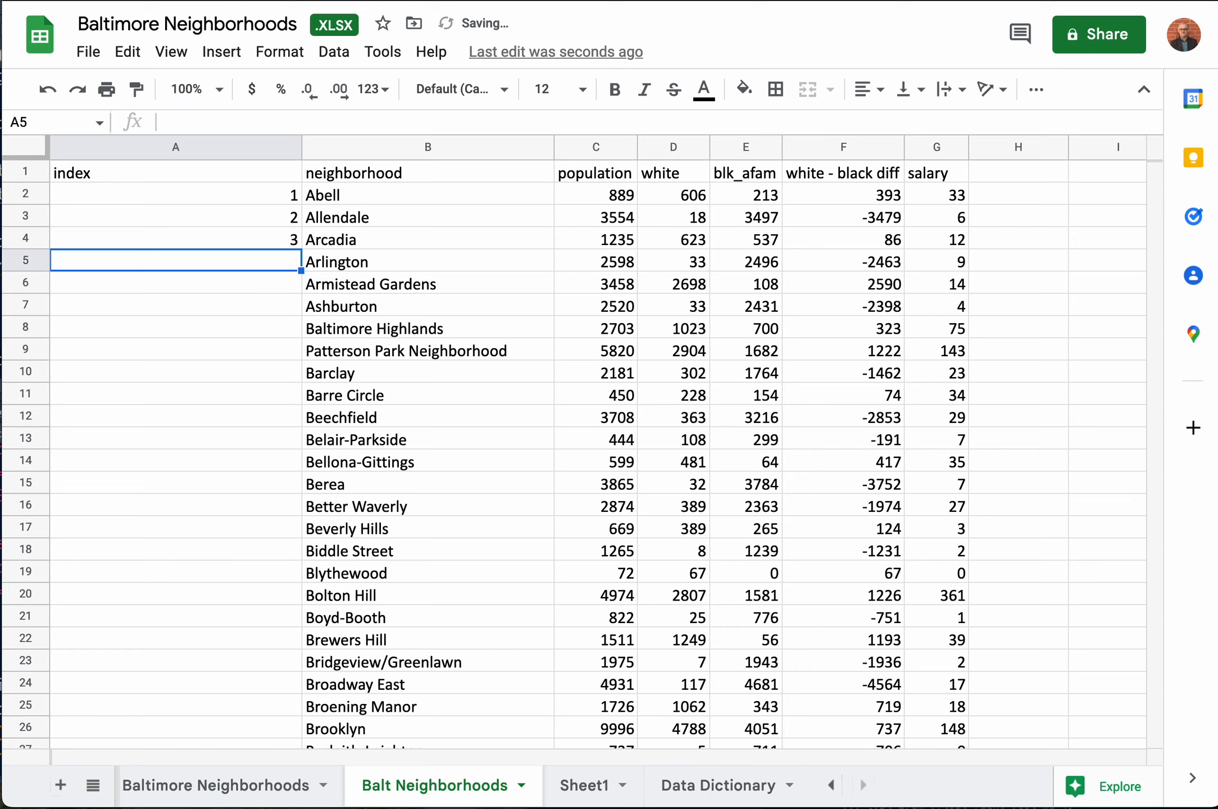
Step: Fill the number series from A2:A4 down the index column to the last neighborhood in row 279, ending at 278
key("Up")
key("Up")
key("Up")
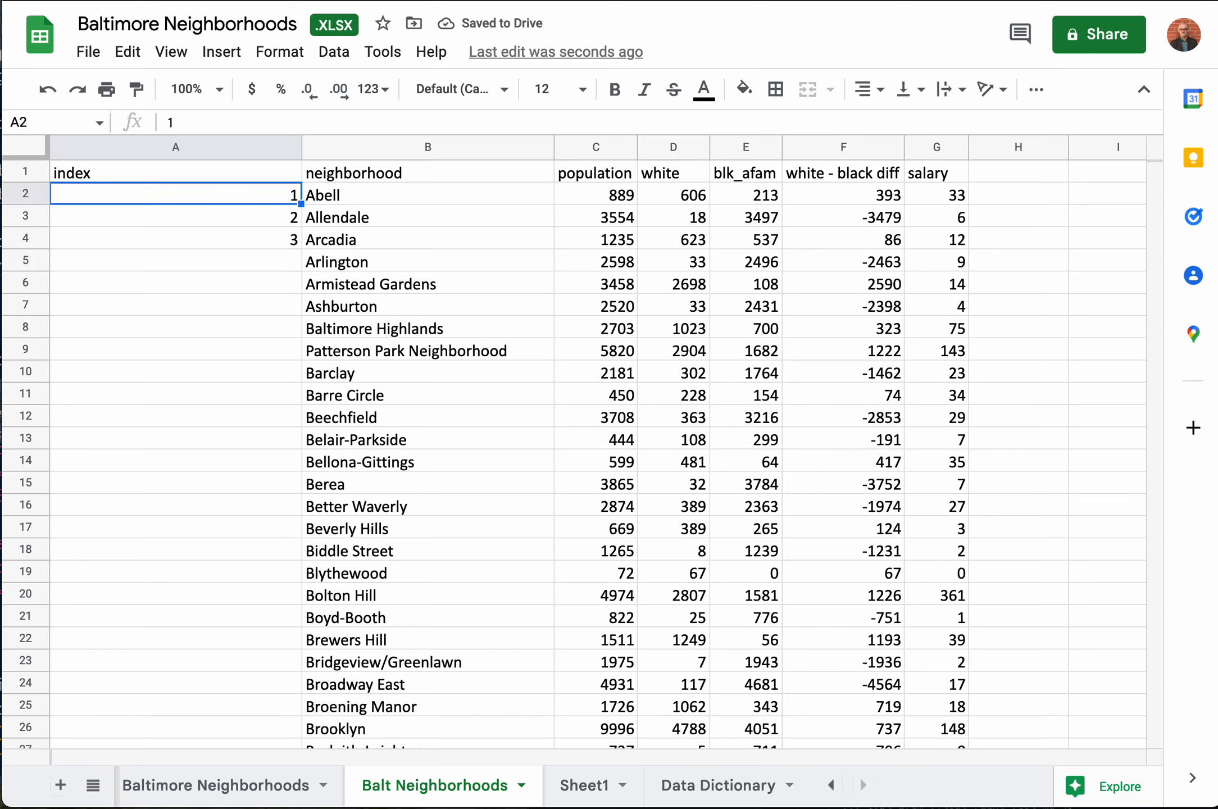
key("shift+Down")
key("shift+Down")
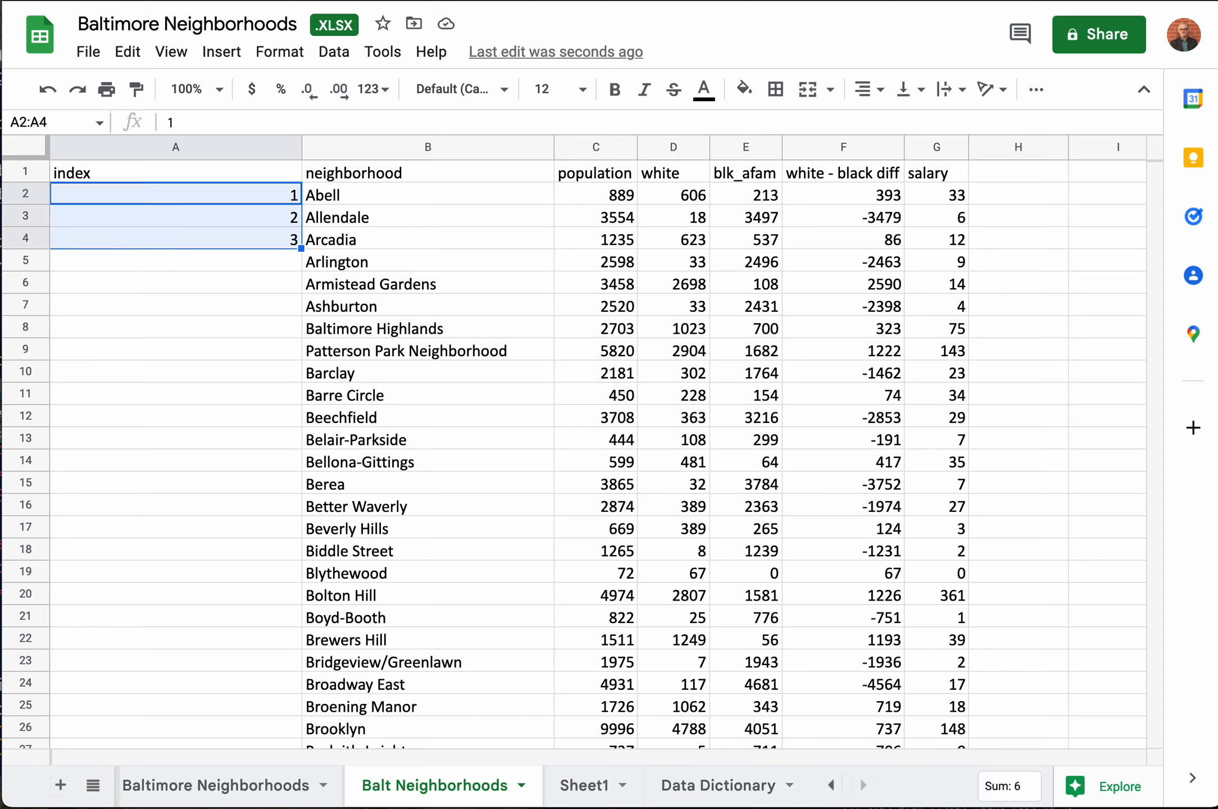
left_click_drag(301, 249, 292, 441)
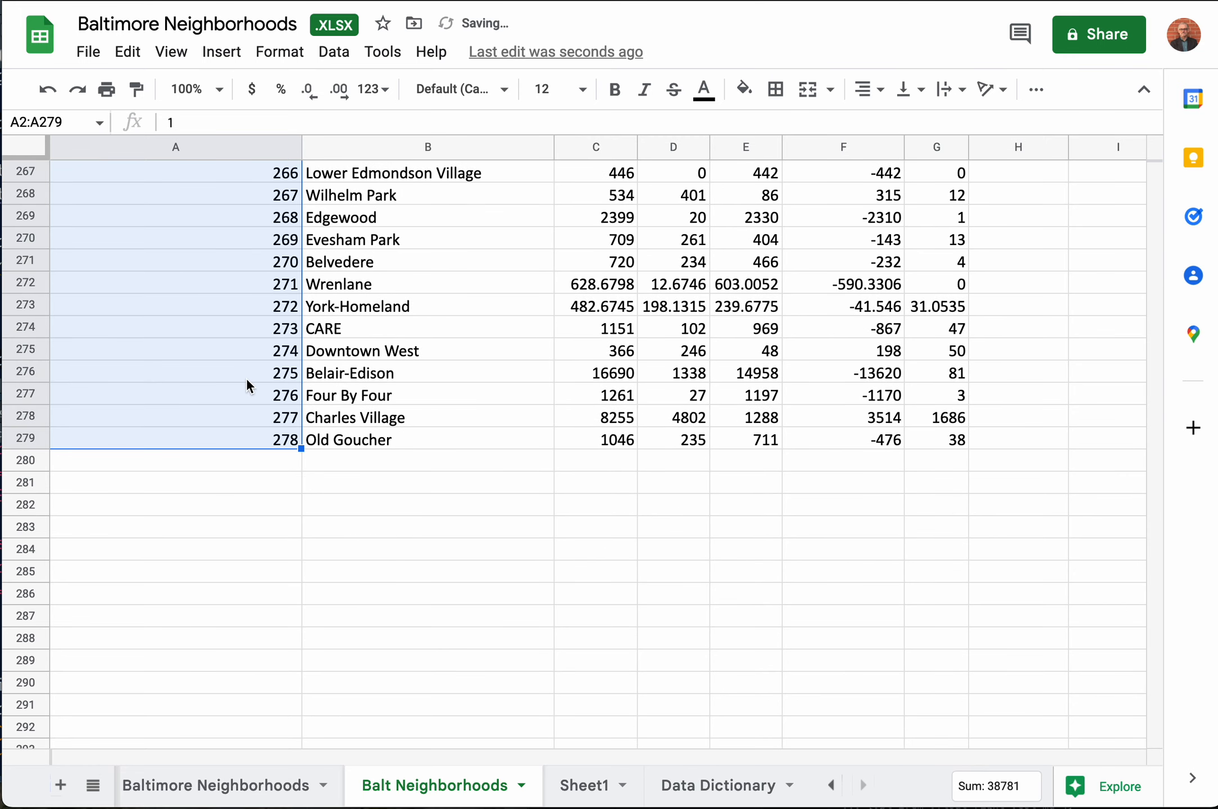
scroll(247, 385, "up", 20)
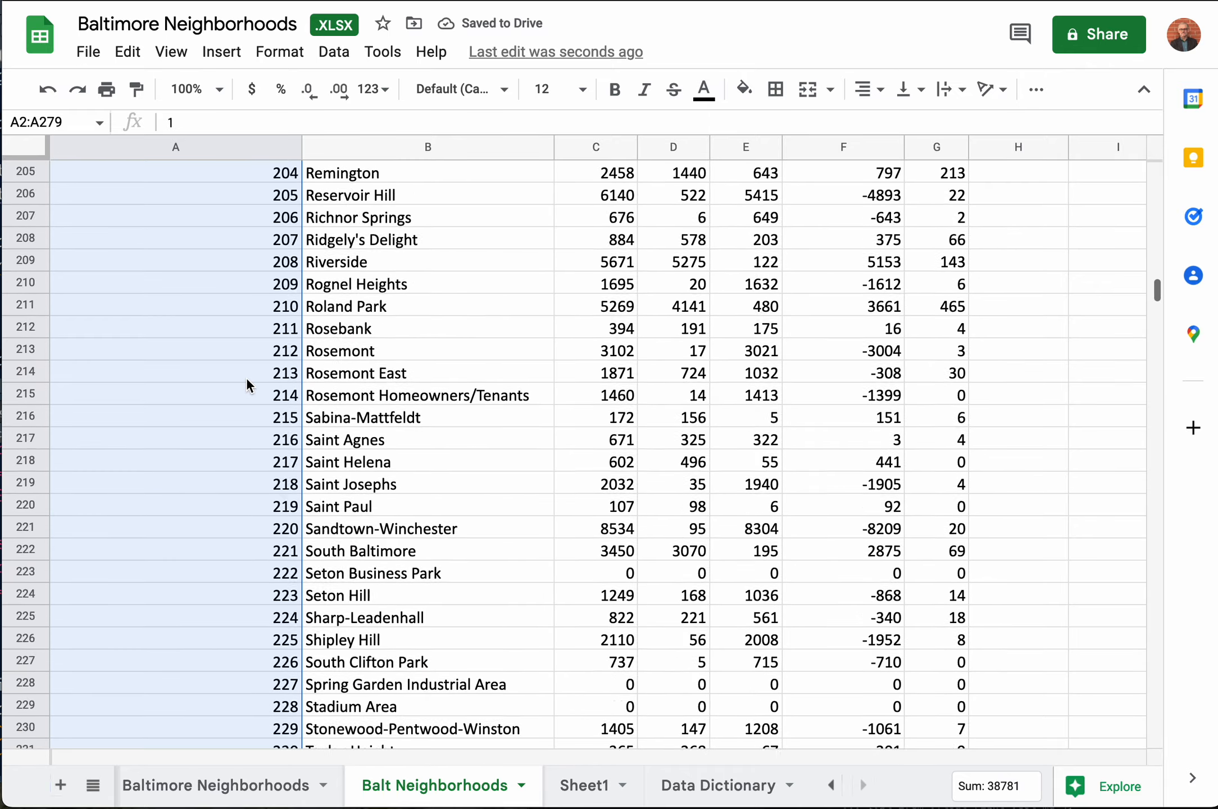
scroll(247, 376, "up", 20)
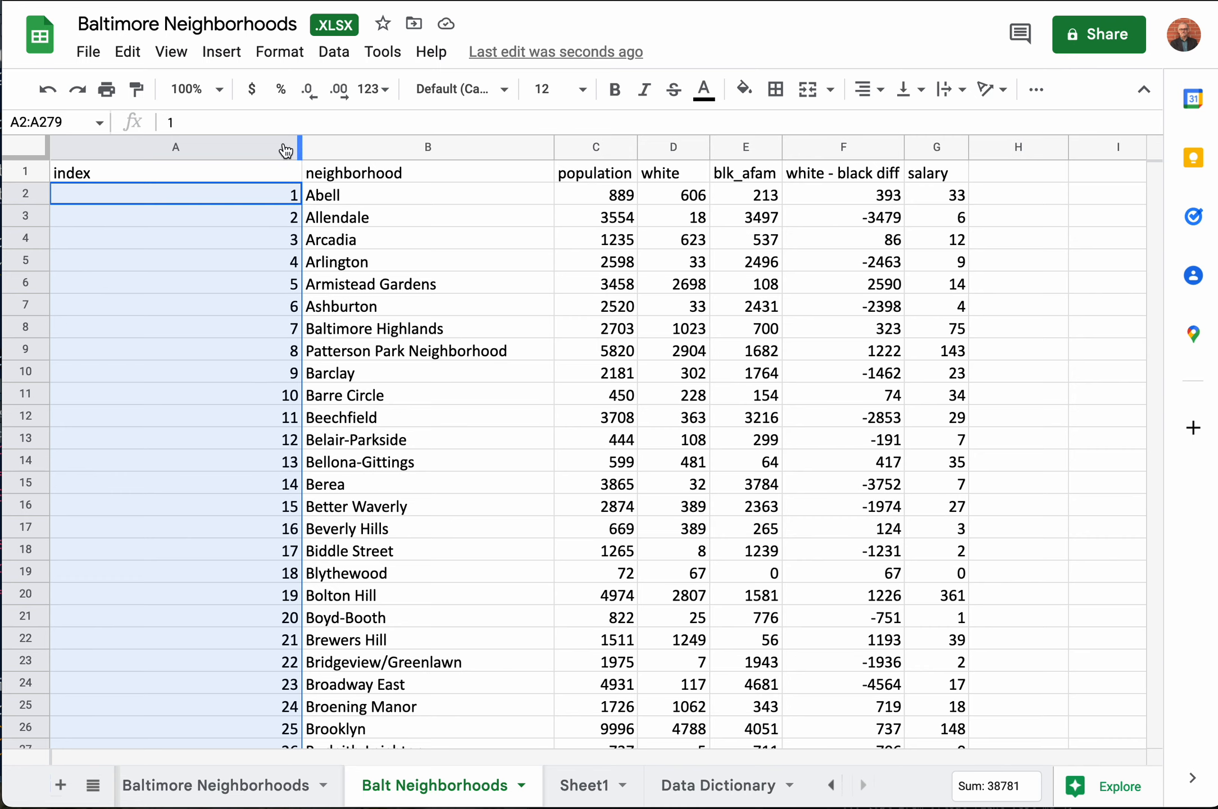
Step: Narrow the index column to about a third of its width and leave cell editing without changing A2
left_click(281, 121)
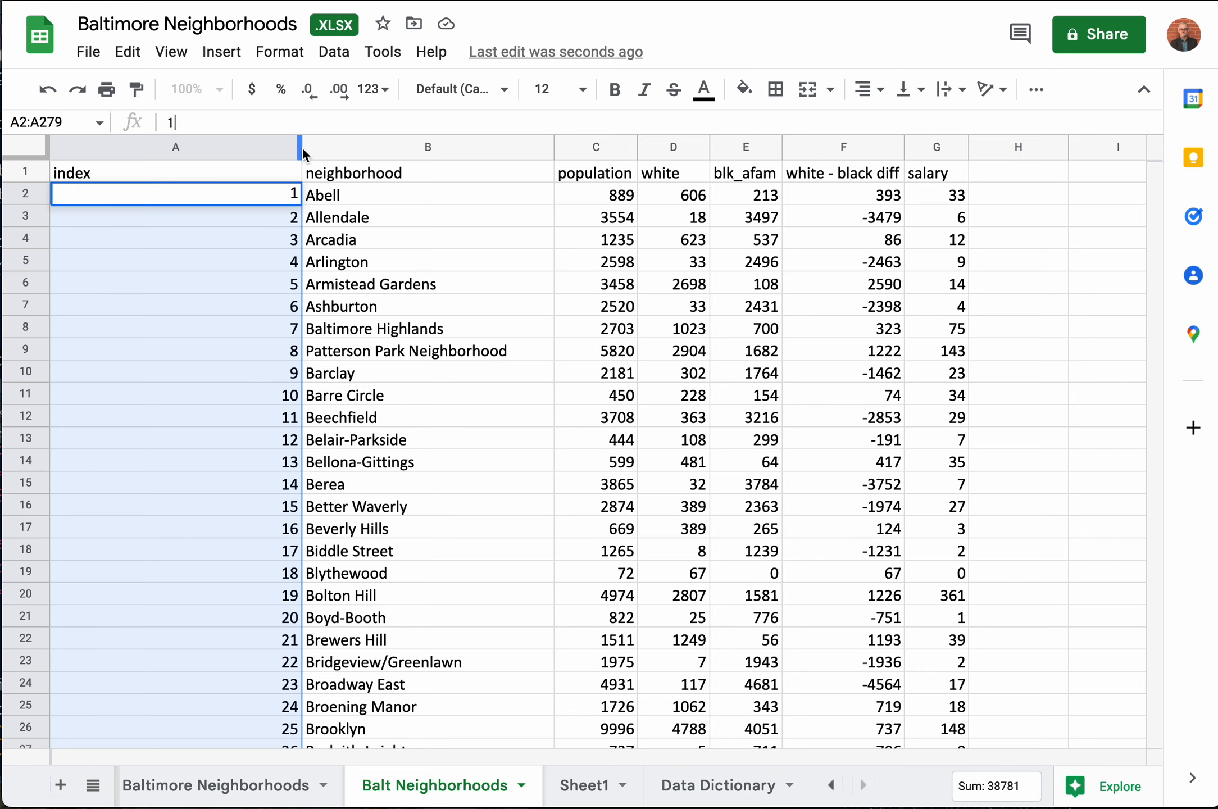
left_click_drag(300, 148, 125, 155)
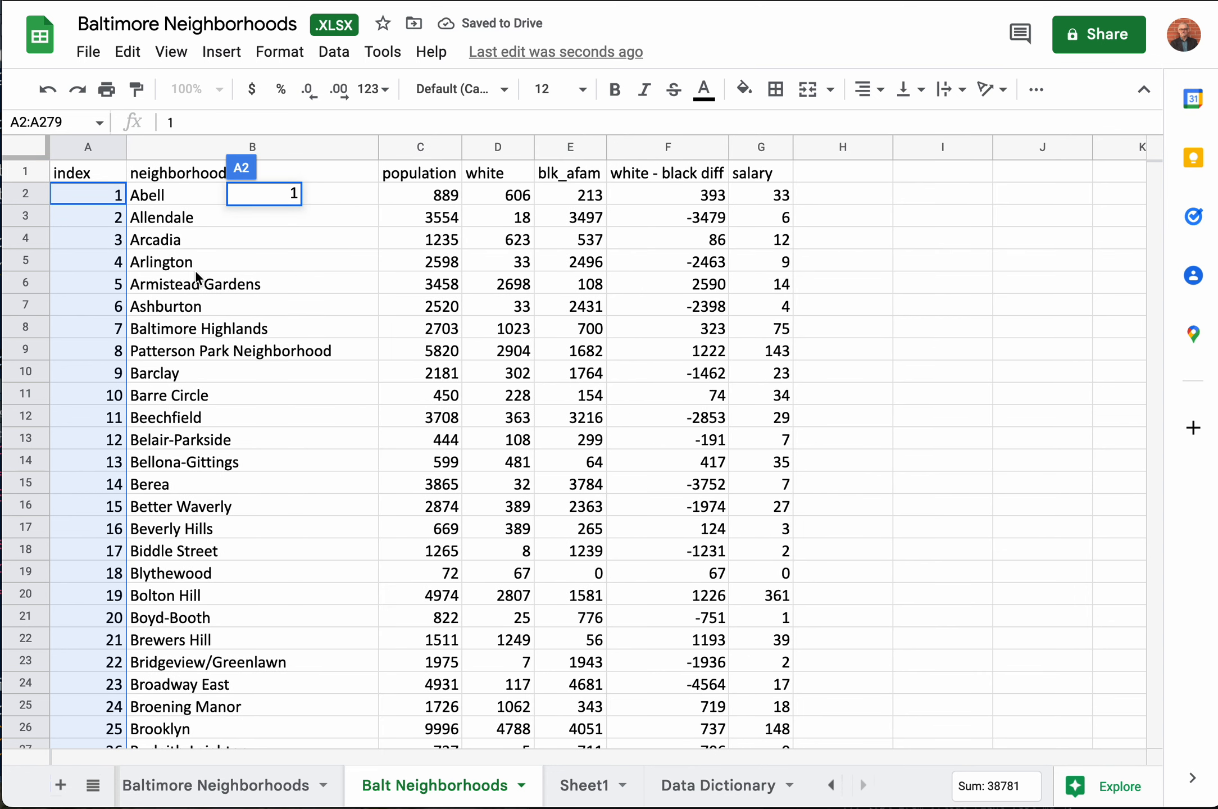
left_click(907, 283)
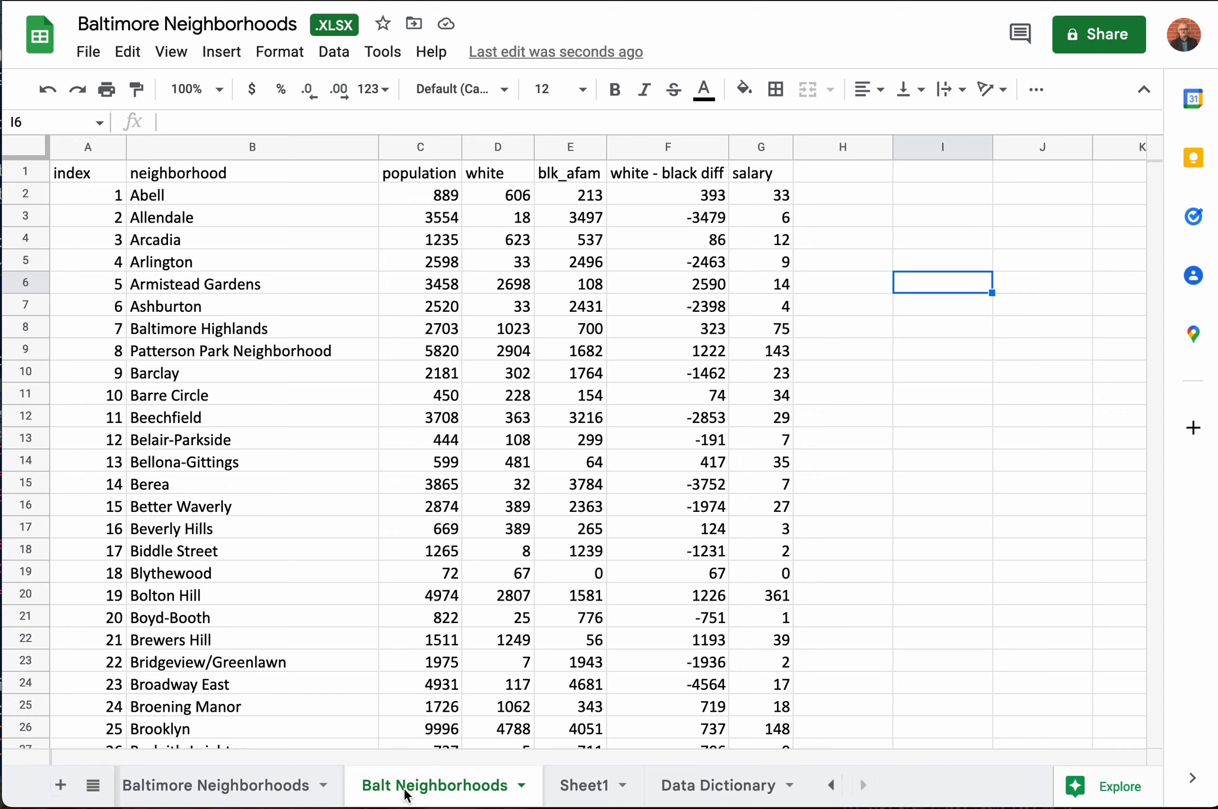
Step: Duplicate the Balt Neighborhoods sheet within the workbook
right_click(406, 794)
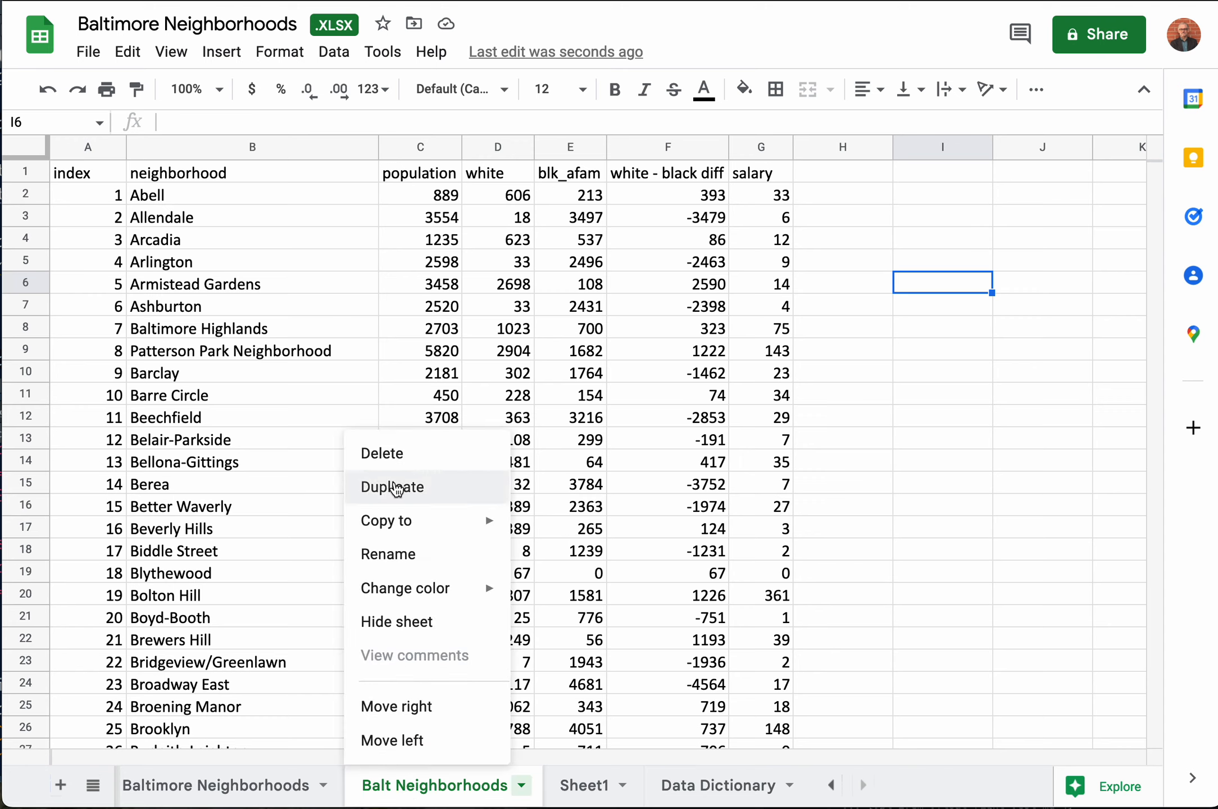
left_click(396, 487)
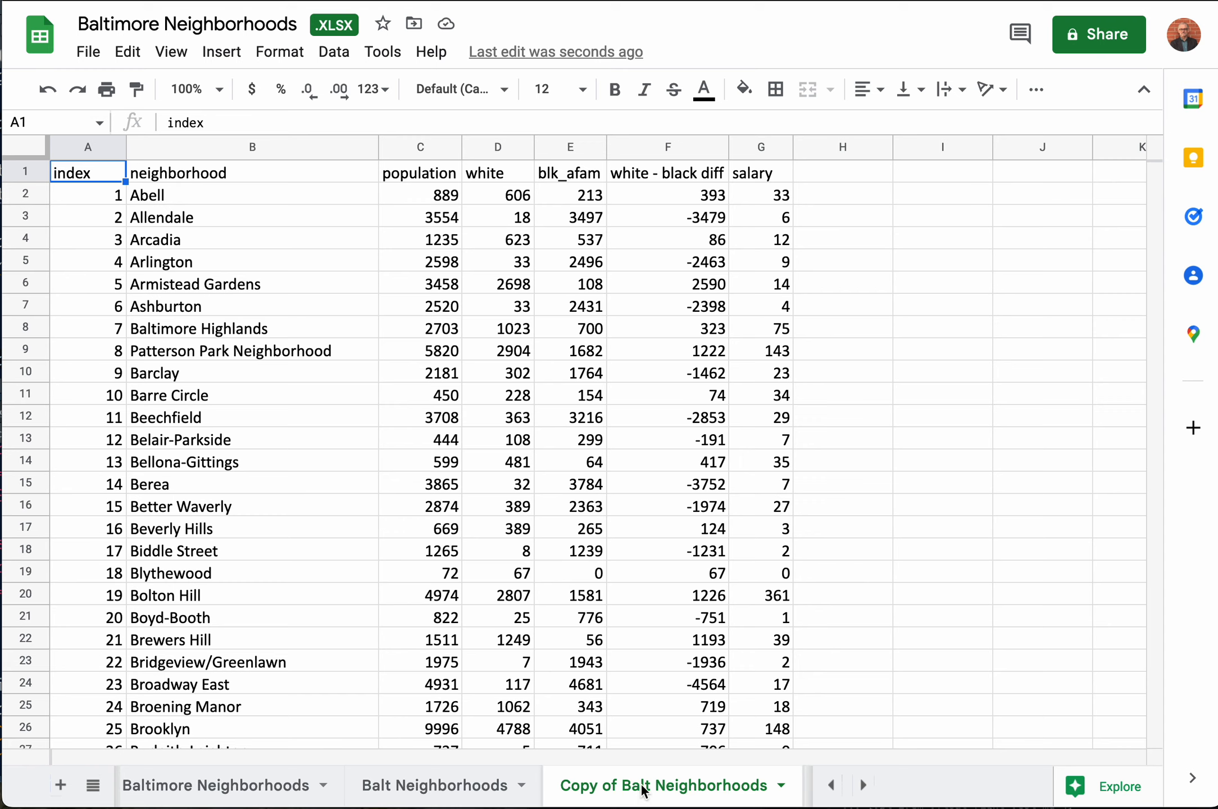
Step: Rename the Balt Neighborhoods sheet as "Balt Neighborhoods_source"
left_click(435, 787)
double_click(435, 787)
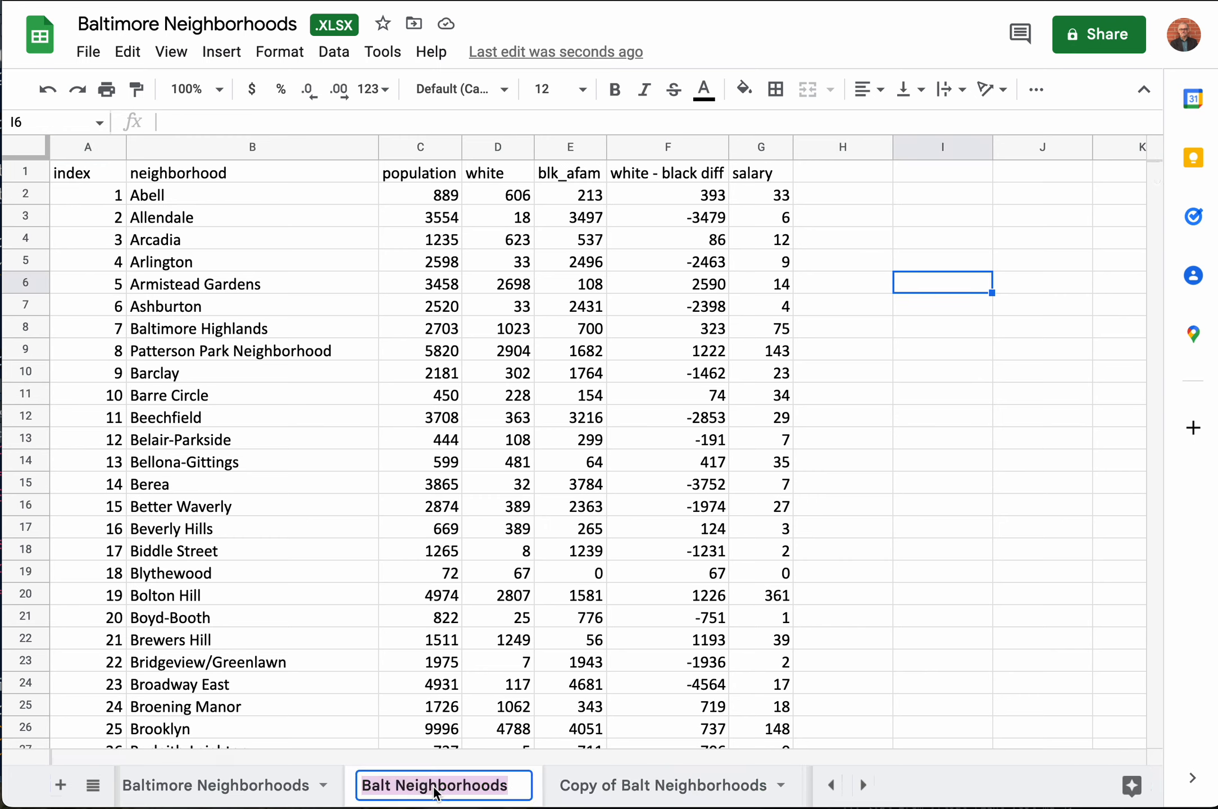
left_click(510, 790)
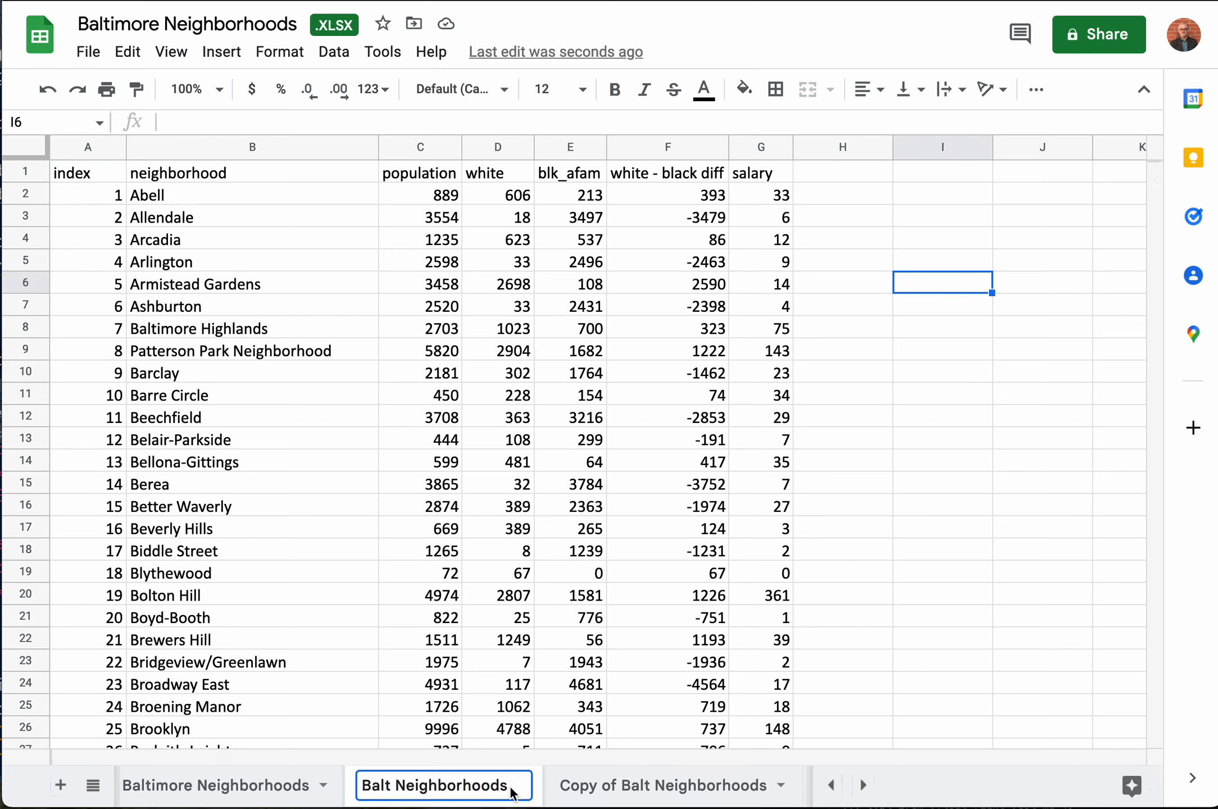
type("_source")
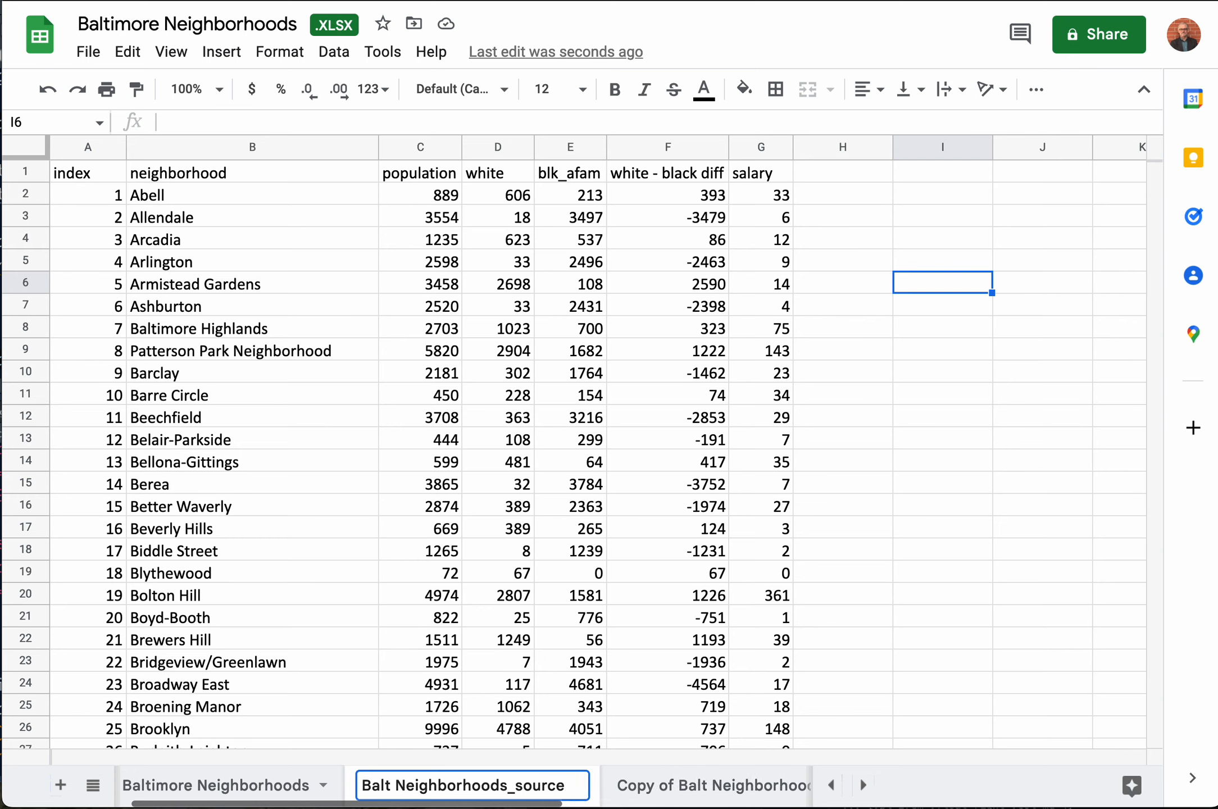
key("Return")
Step: Compare the Balt Neighborhoods_source sheet with its duplicate, finishing on the Copy of Balt Neighborhoods sheet
left_click(676, 786)
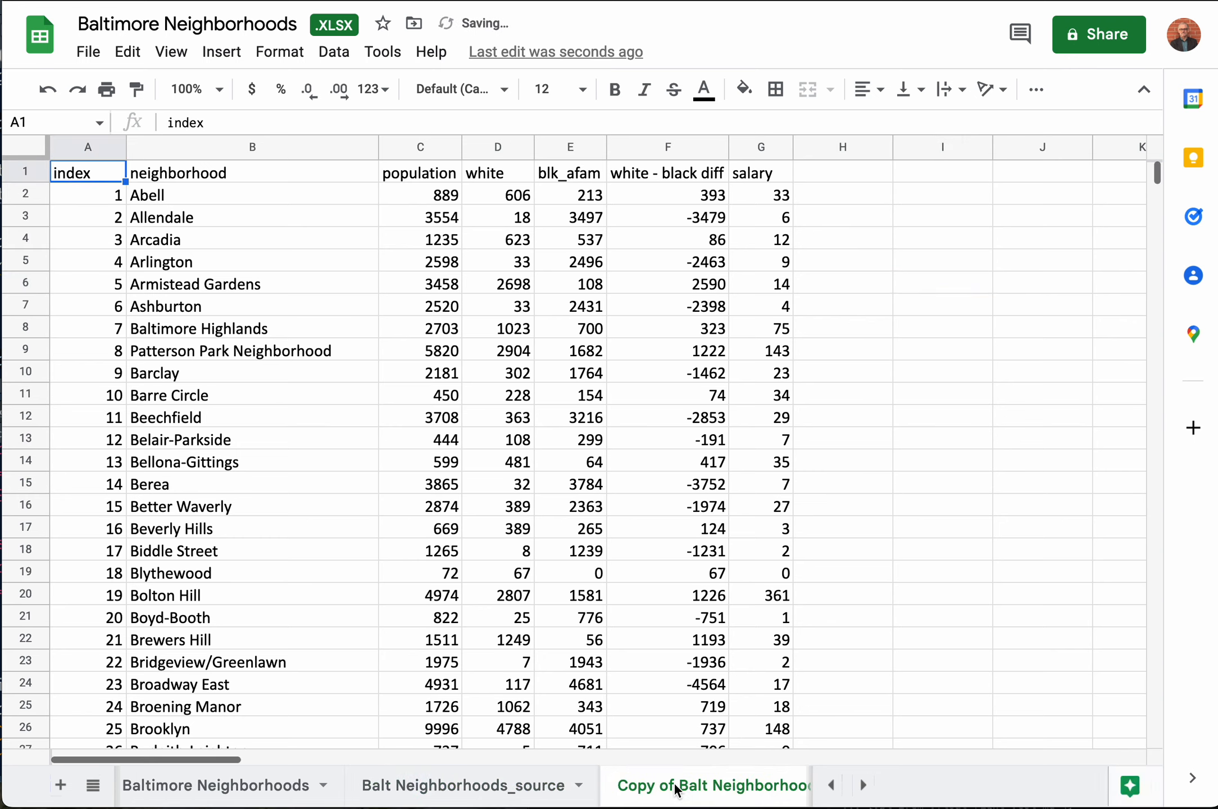
scroll(676, 785, "right", 5)
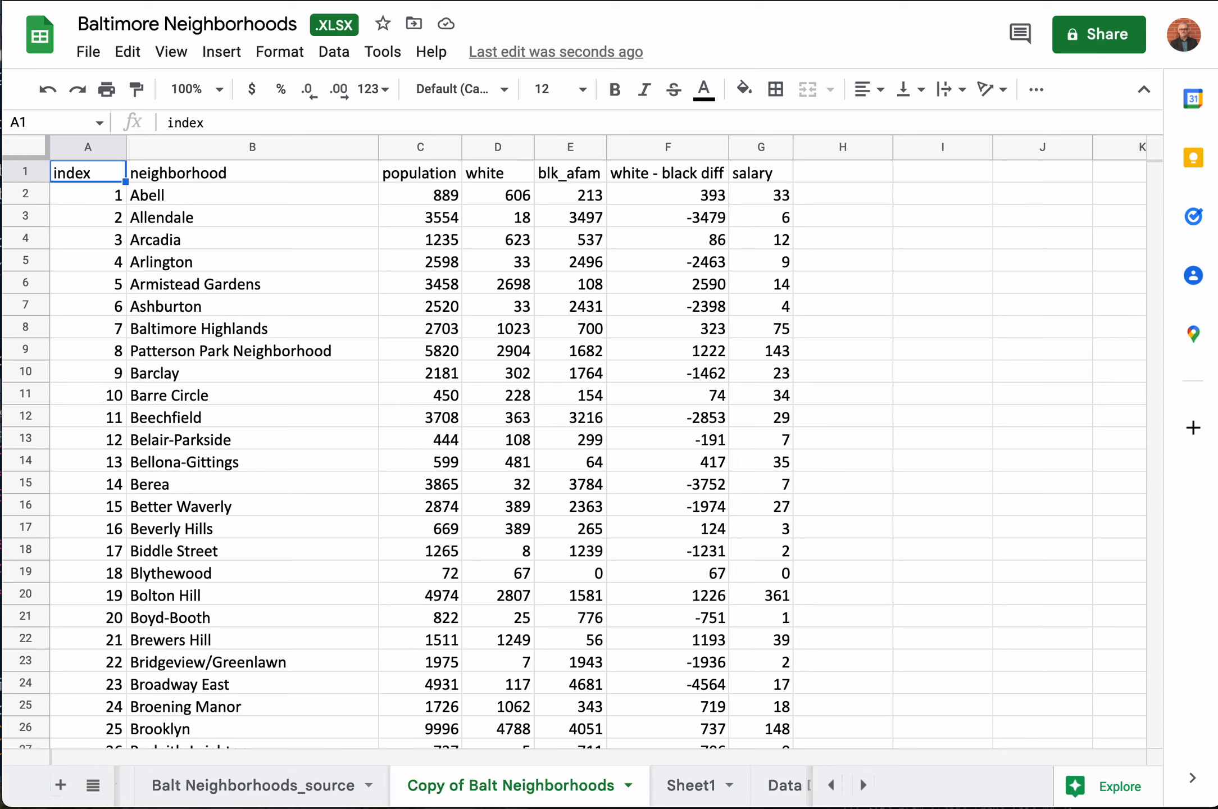
left_click(282, 786)
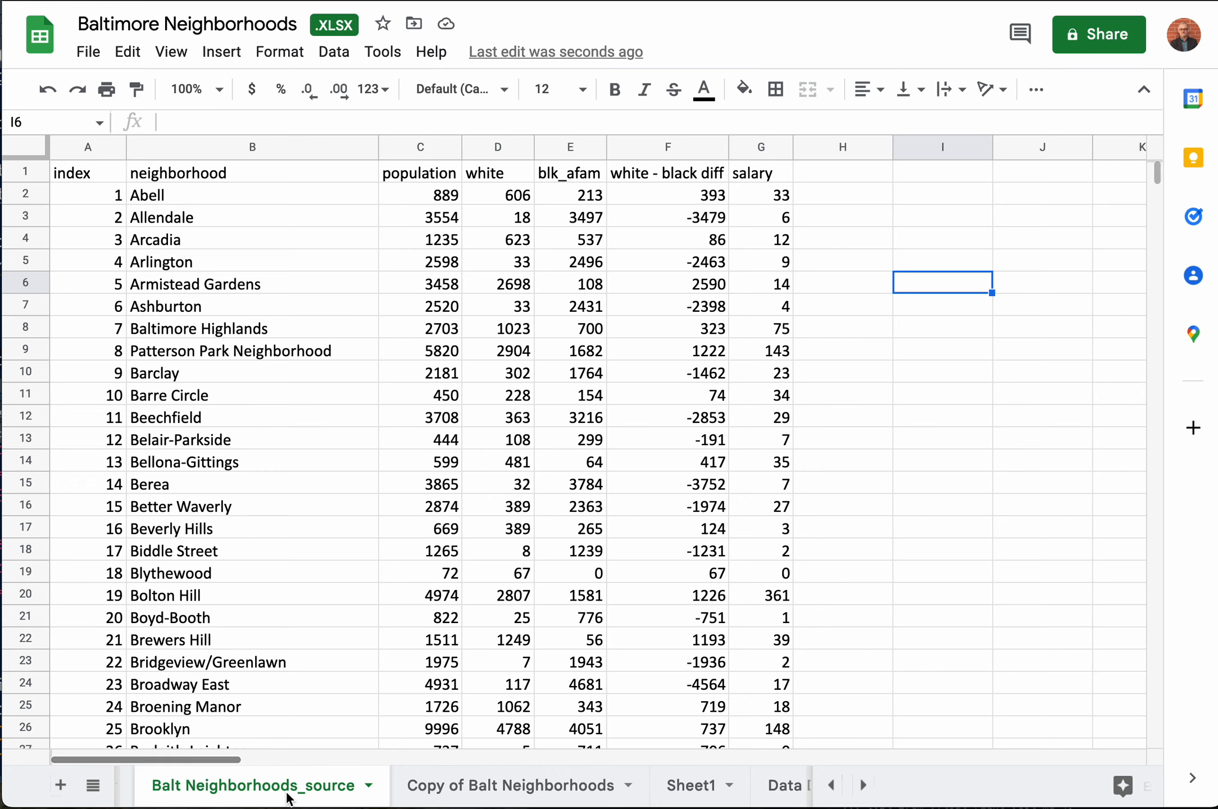
left_click(516, 798)
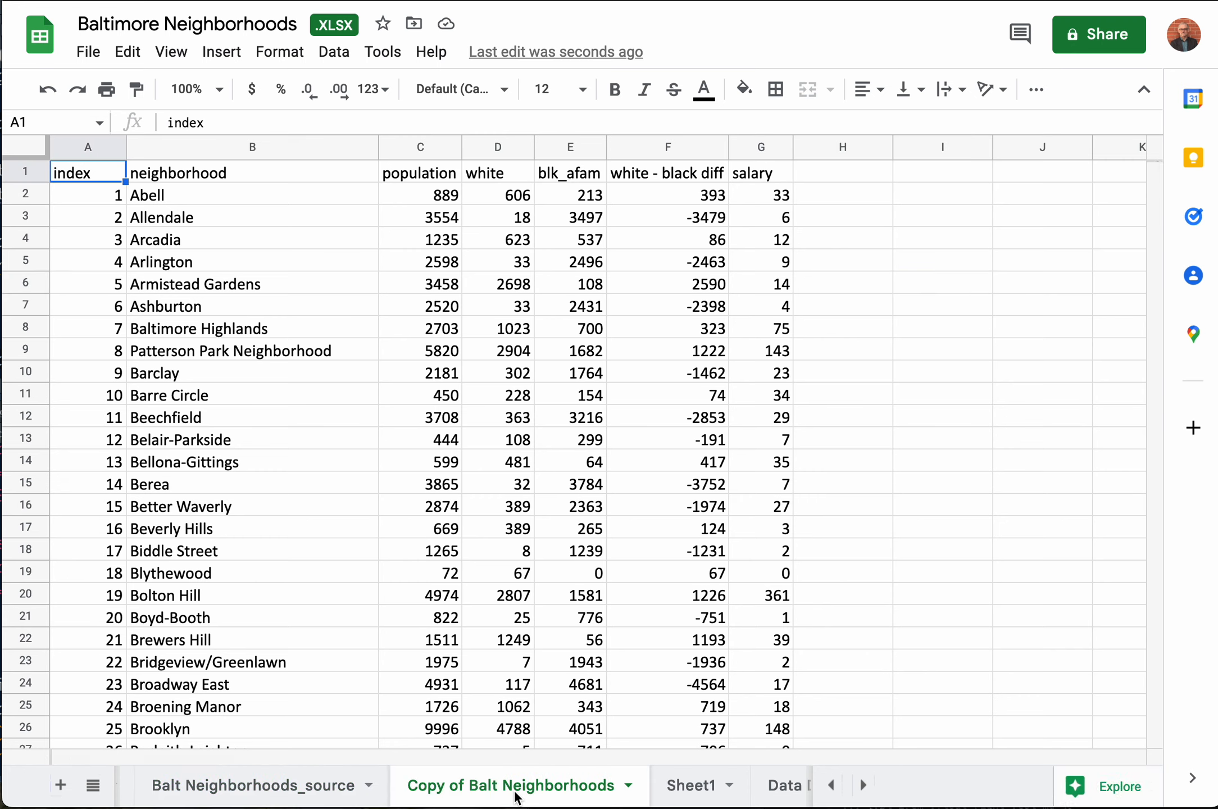
Step: Add a blank sheet after Copy of Balt Neighborhoods, name it "My sheet", and return to the copied sheet
scroll(516, 798, "right", 3)
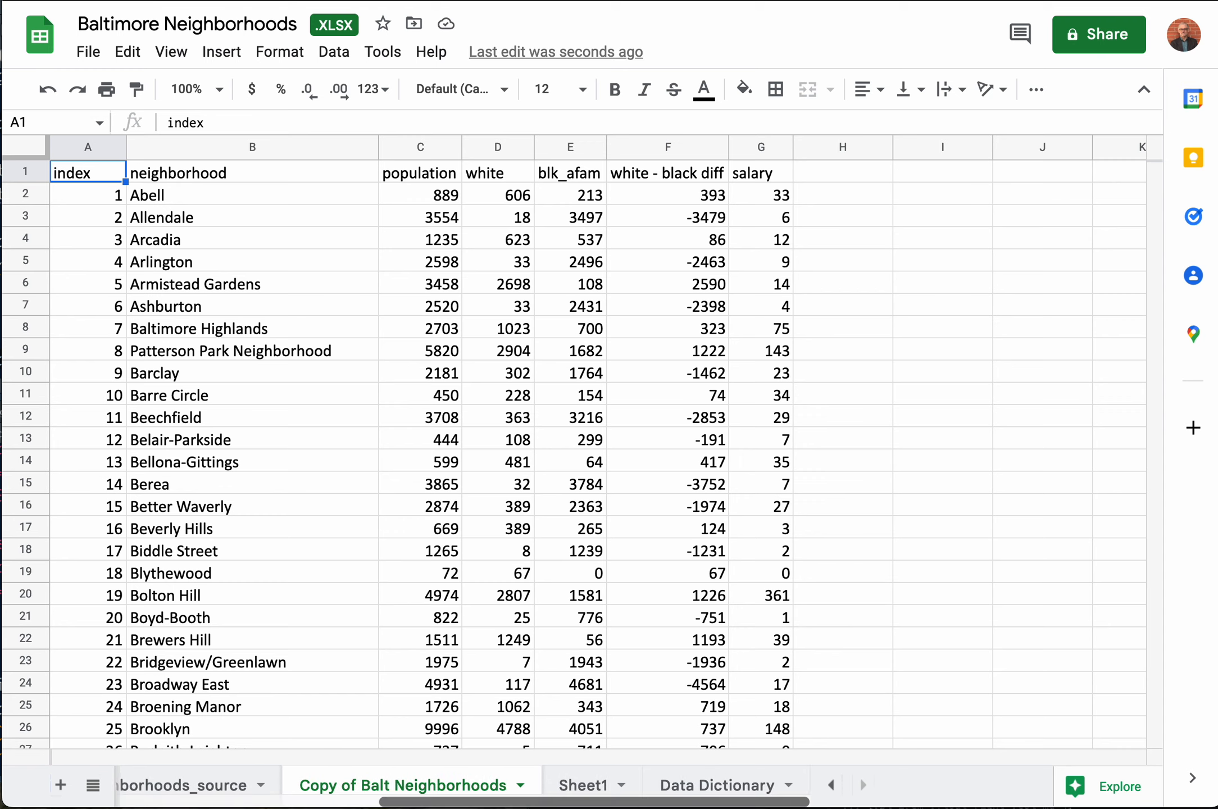
left_click(60, 787)
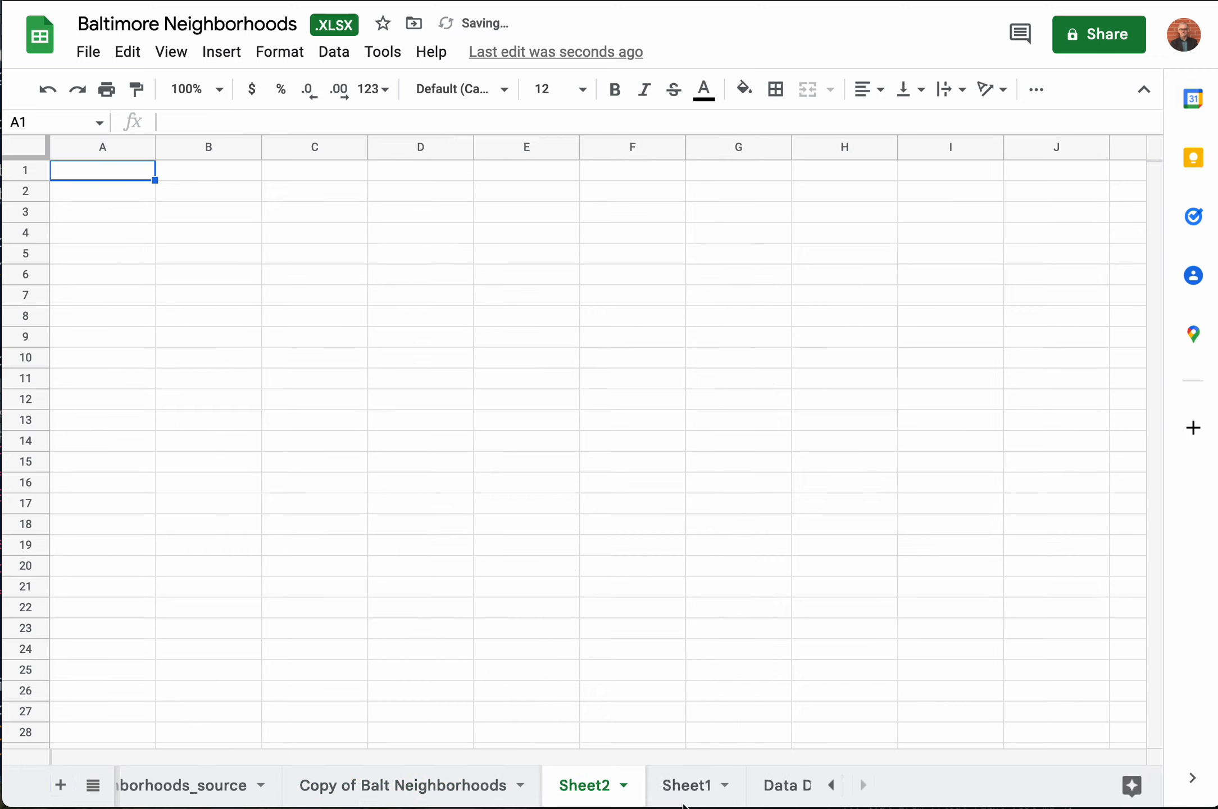
double_click(565, 787)
type("My sheet")
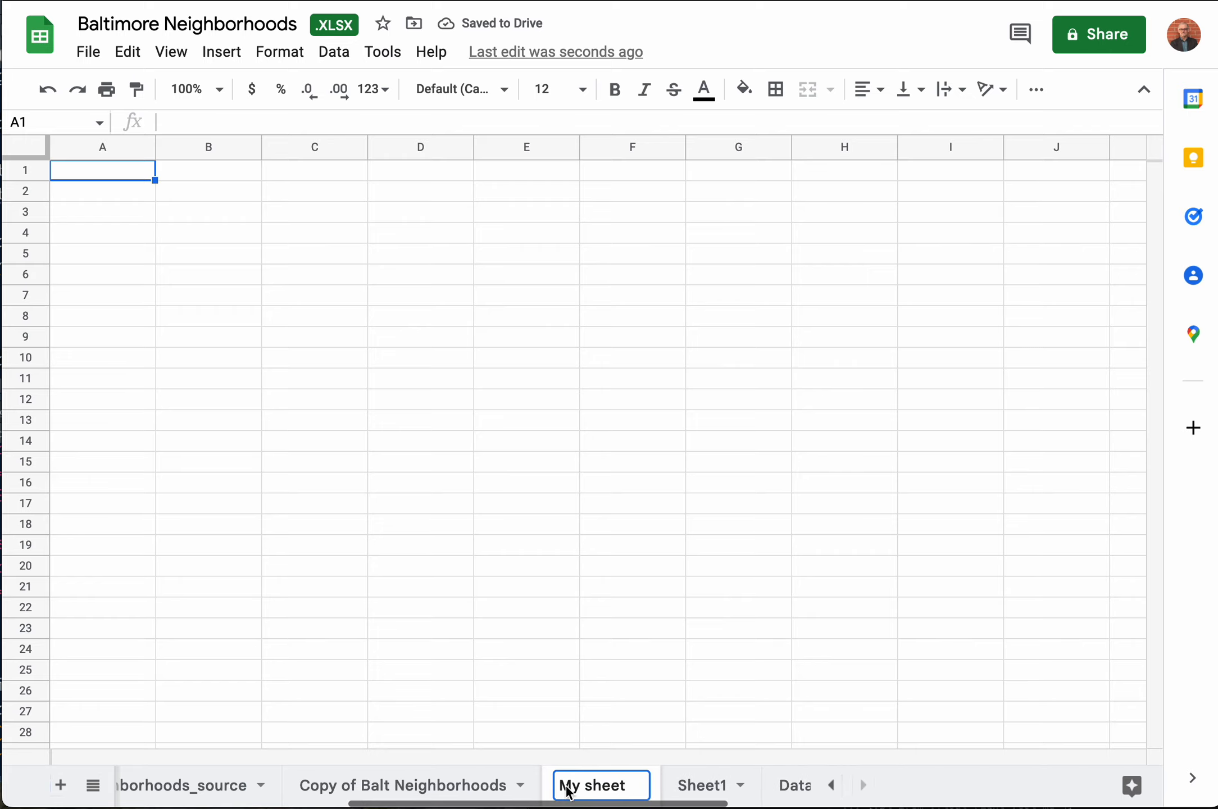
left_click(505, 785)
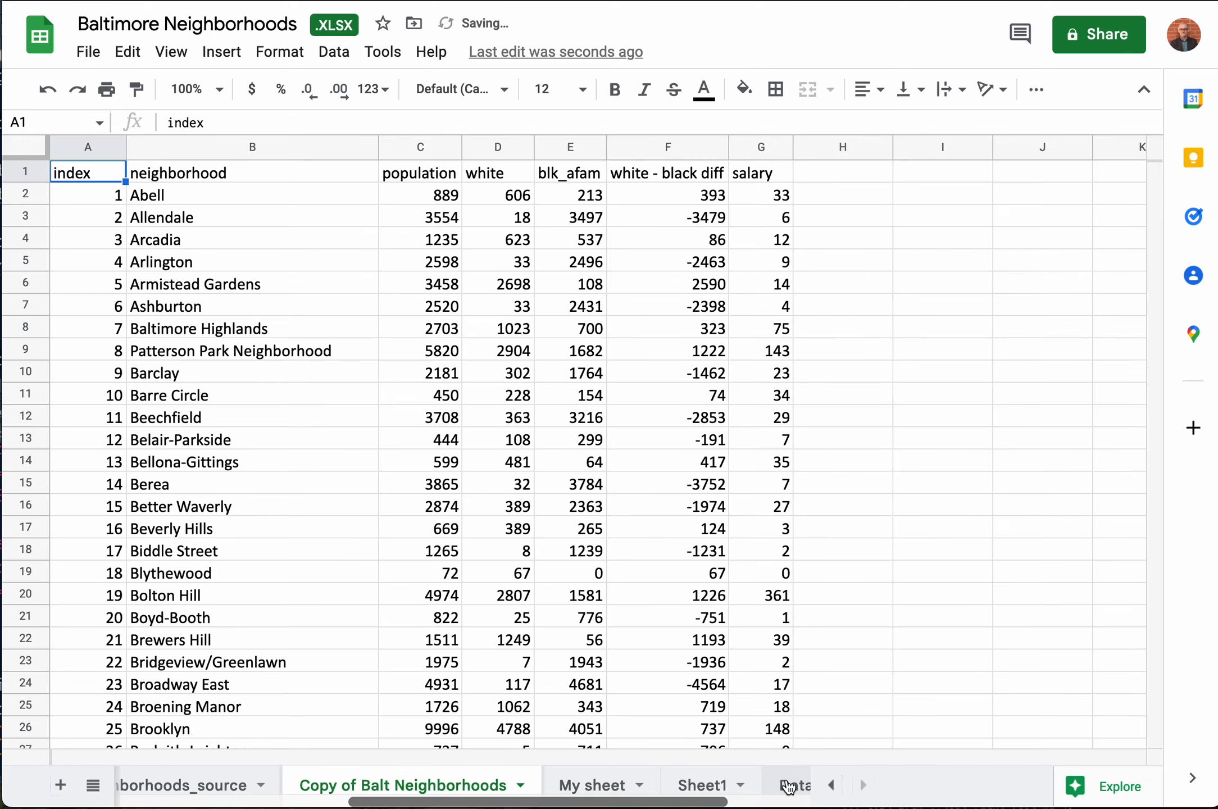
Step: Review the source name, description, URL and update date on the Data Dictionary sheet, and return to Copy of Balt Neighborhoods
left_click(788, 786)
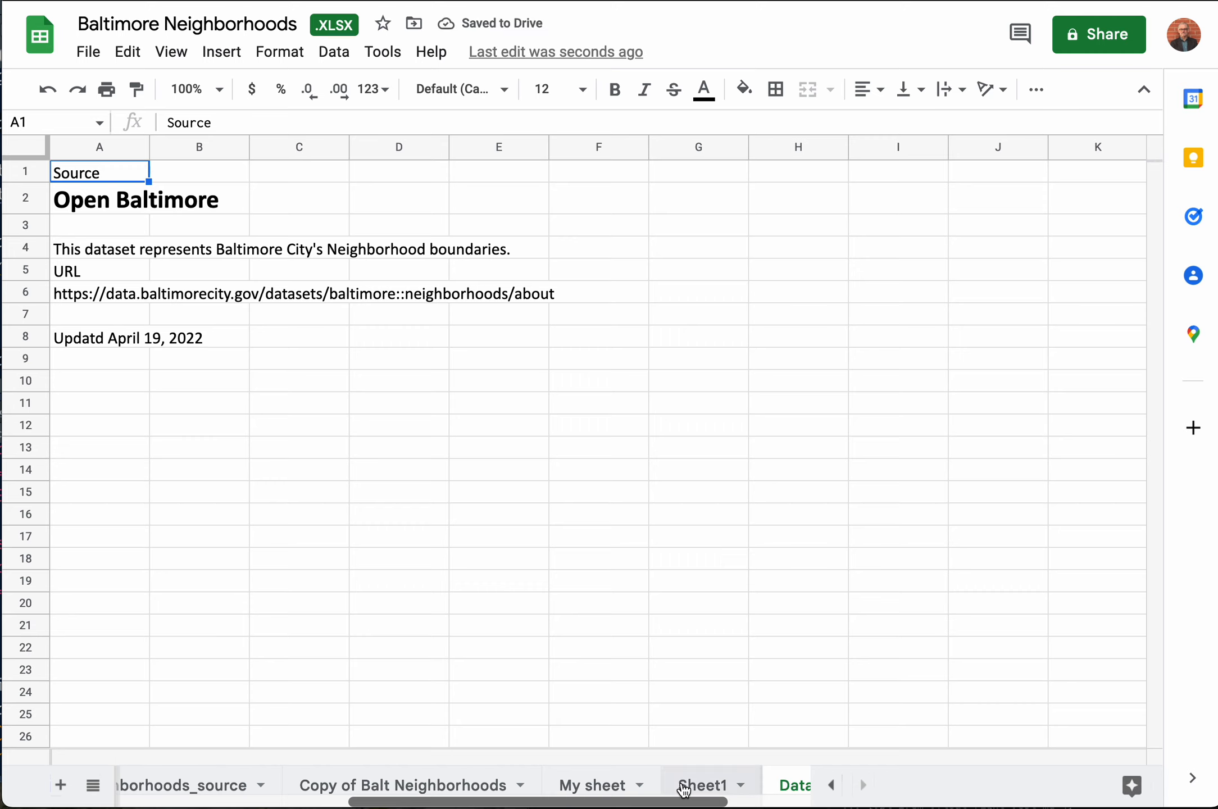
left_click(110, 200)
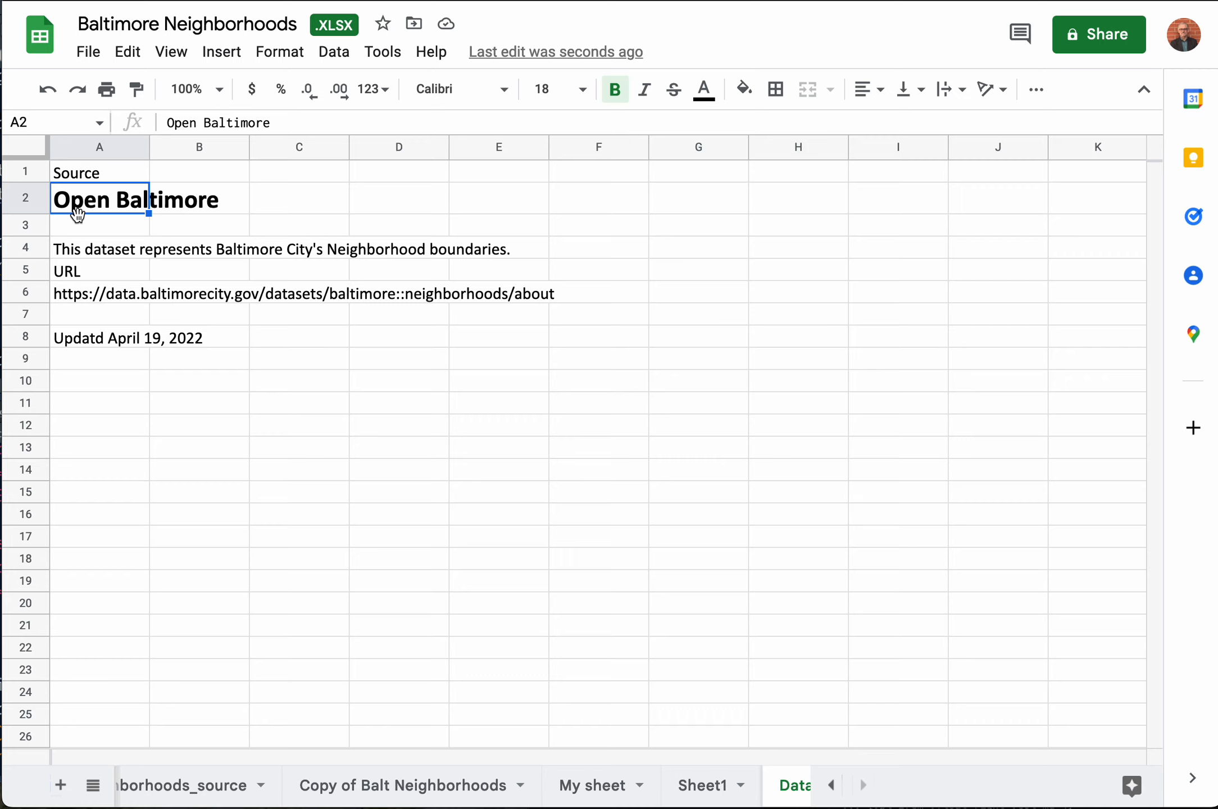
left_click(99, 252)
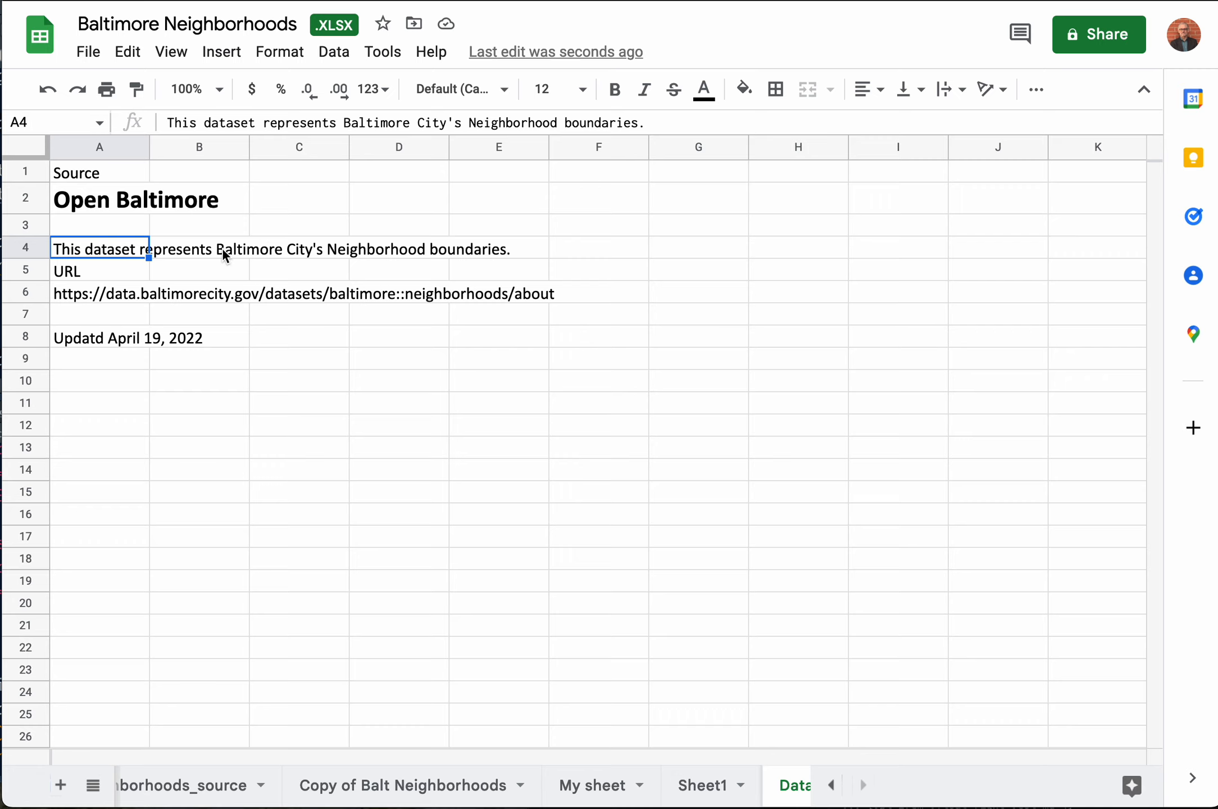
left_click(84, 297)
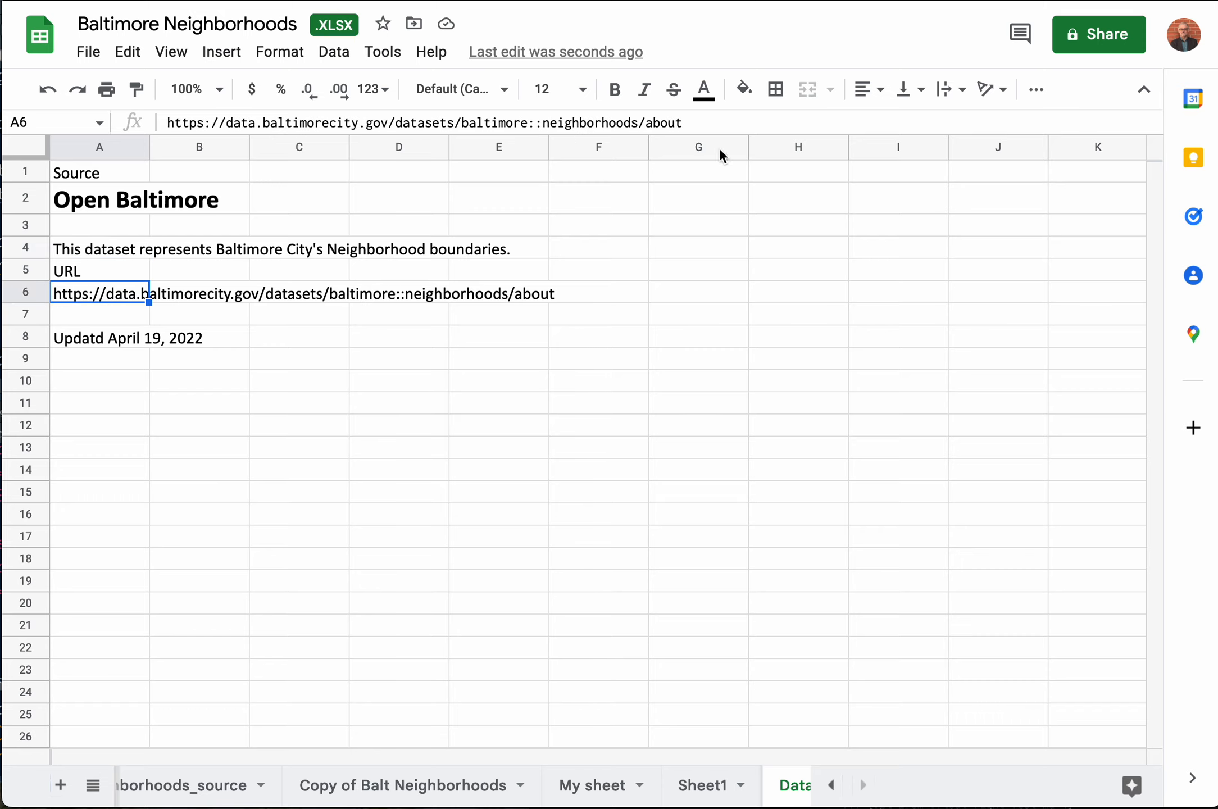
left_click_drag(685, 122, 119, 129)
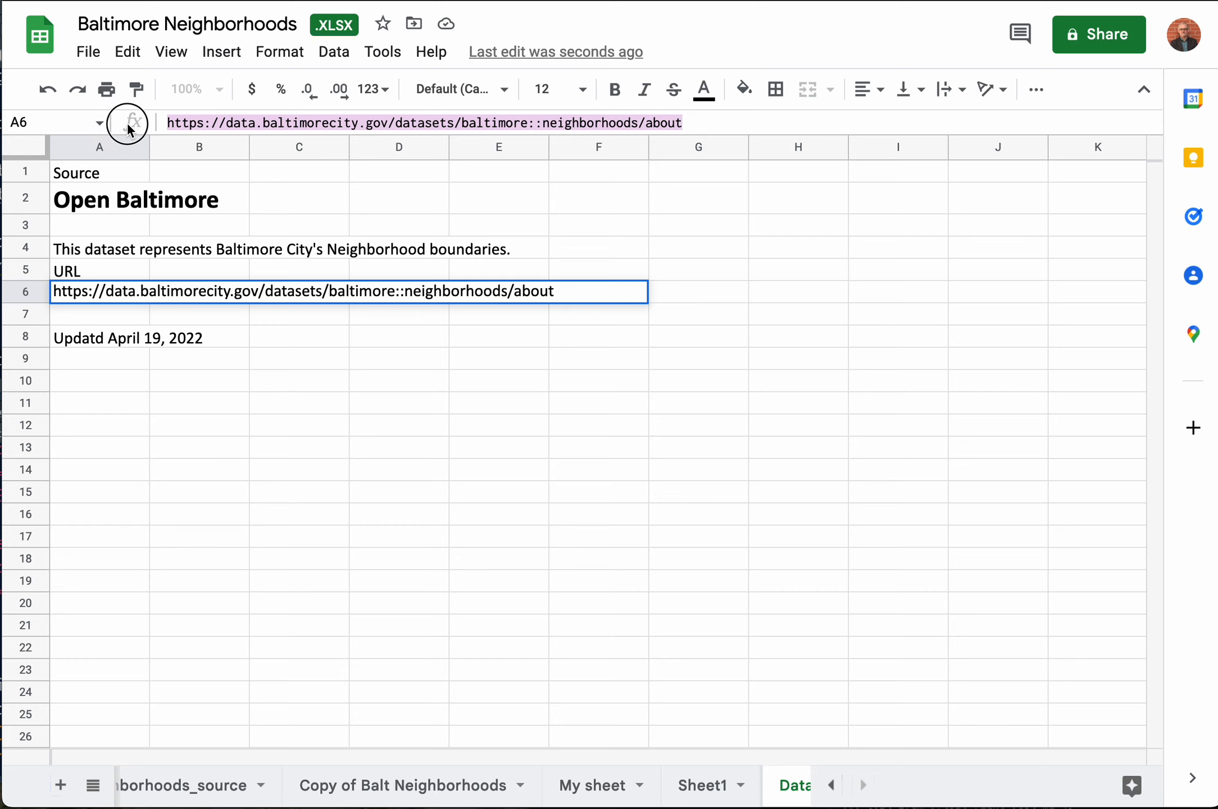
left_click(97, 346)
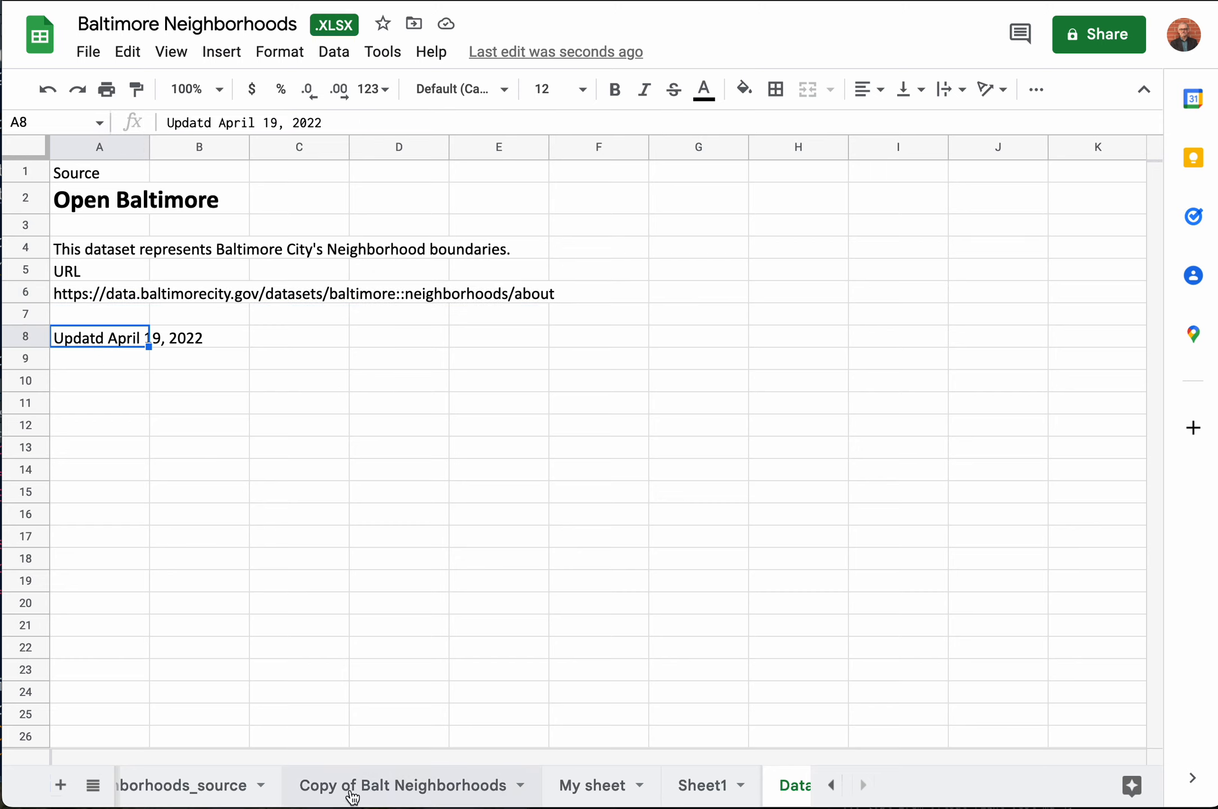
left_click(206, 787)
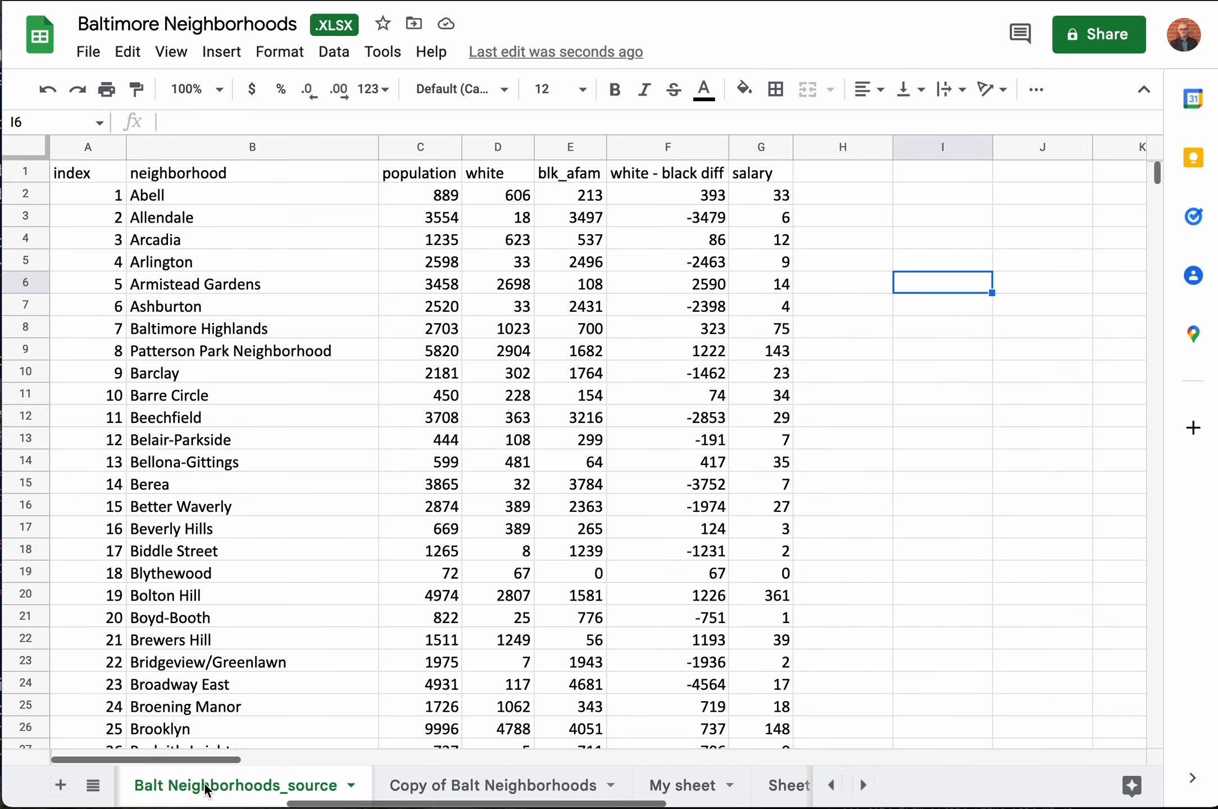
left_click(475, 786)
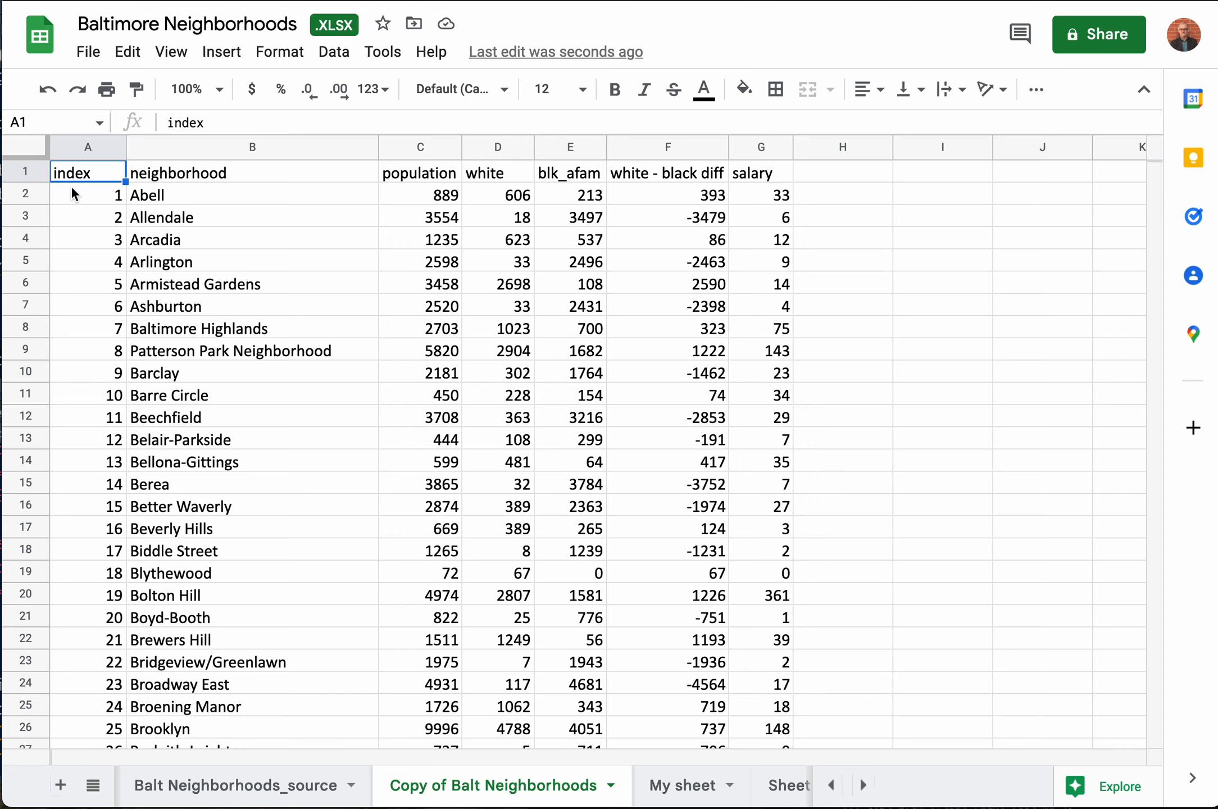
Step: Insert one blank row above the header row of the copied sheet and delete that row again
left_click(28, 170)
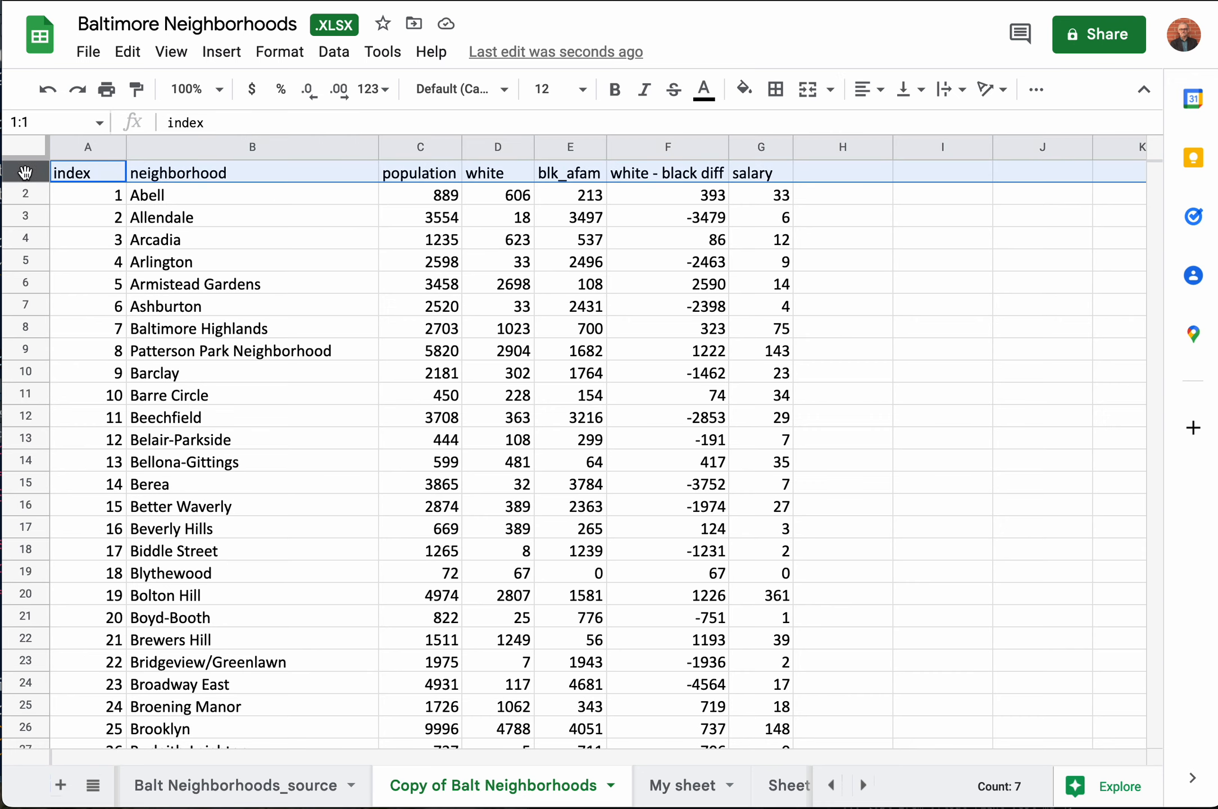
right_click(24, 172)
left_click(22, 174)
right_click(23, 173)
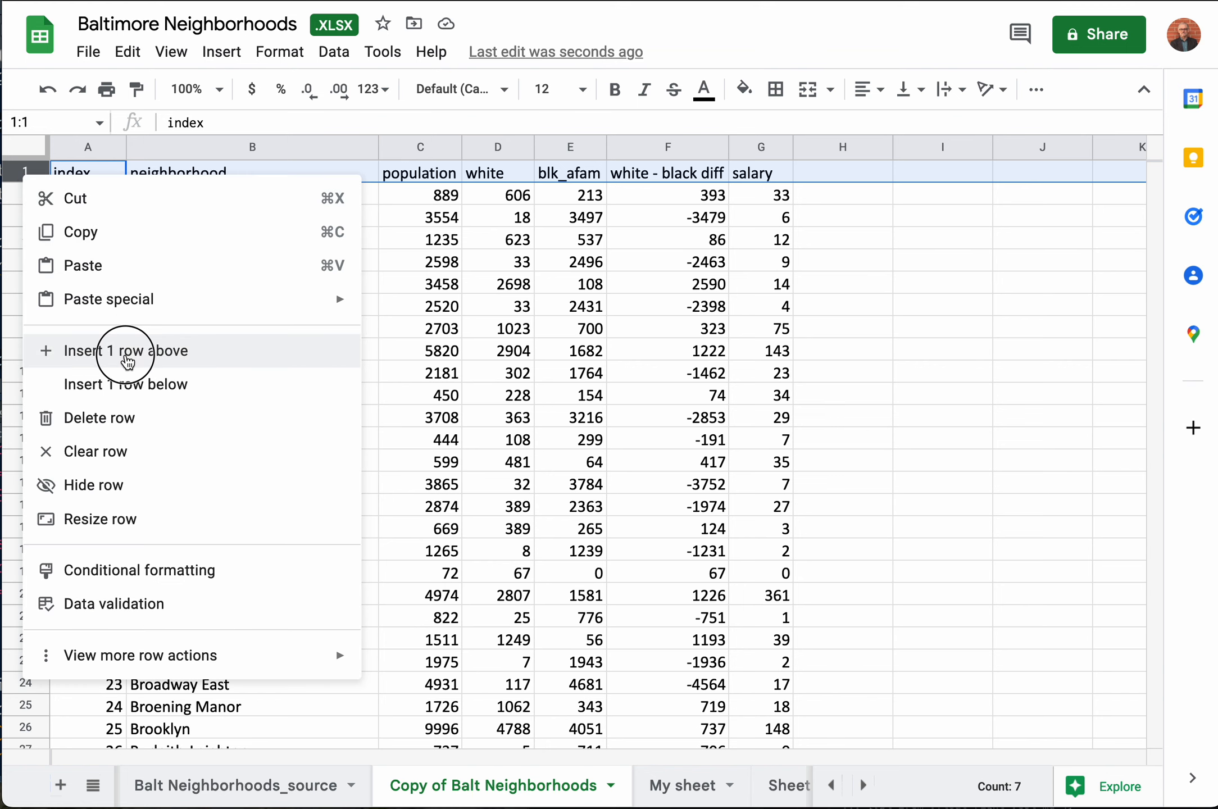
left_click(127, 360)
right_click(26, 174)
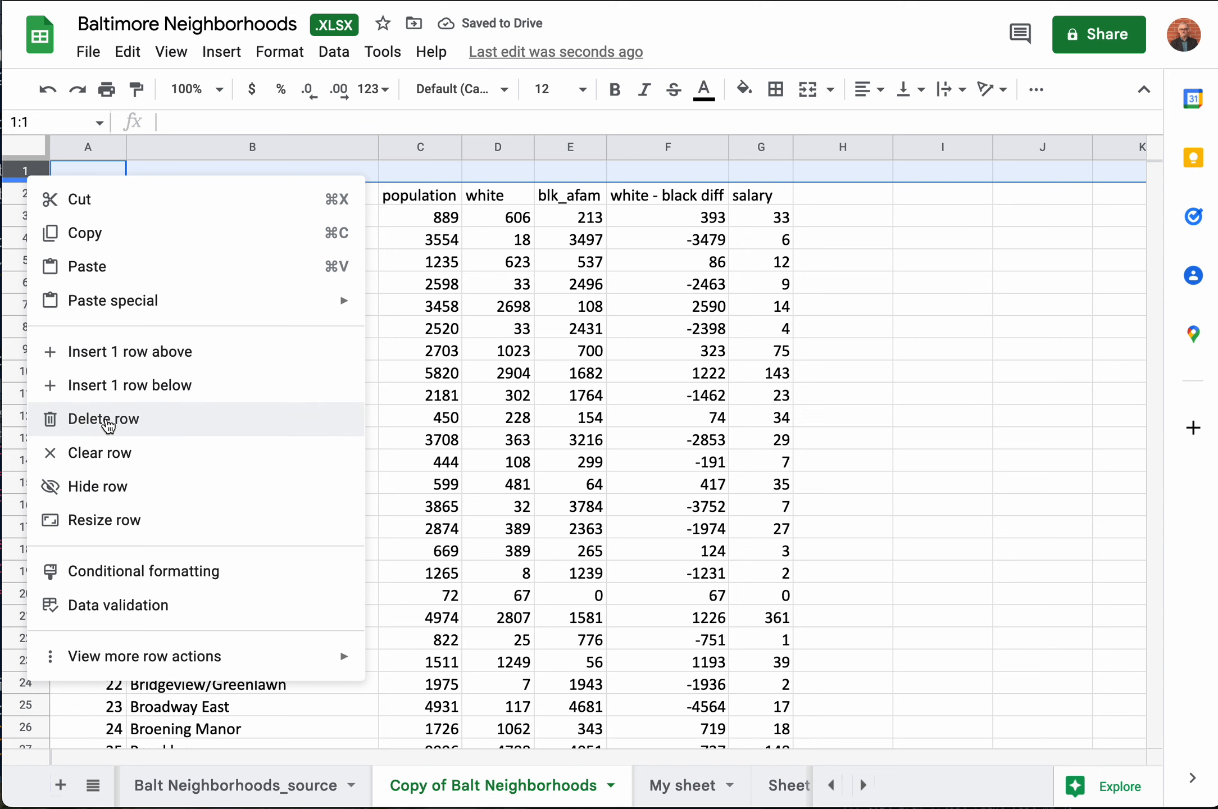
left_click(108, 426)
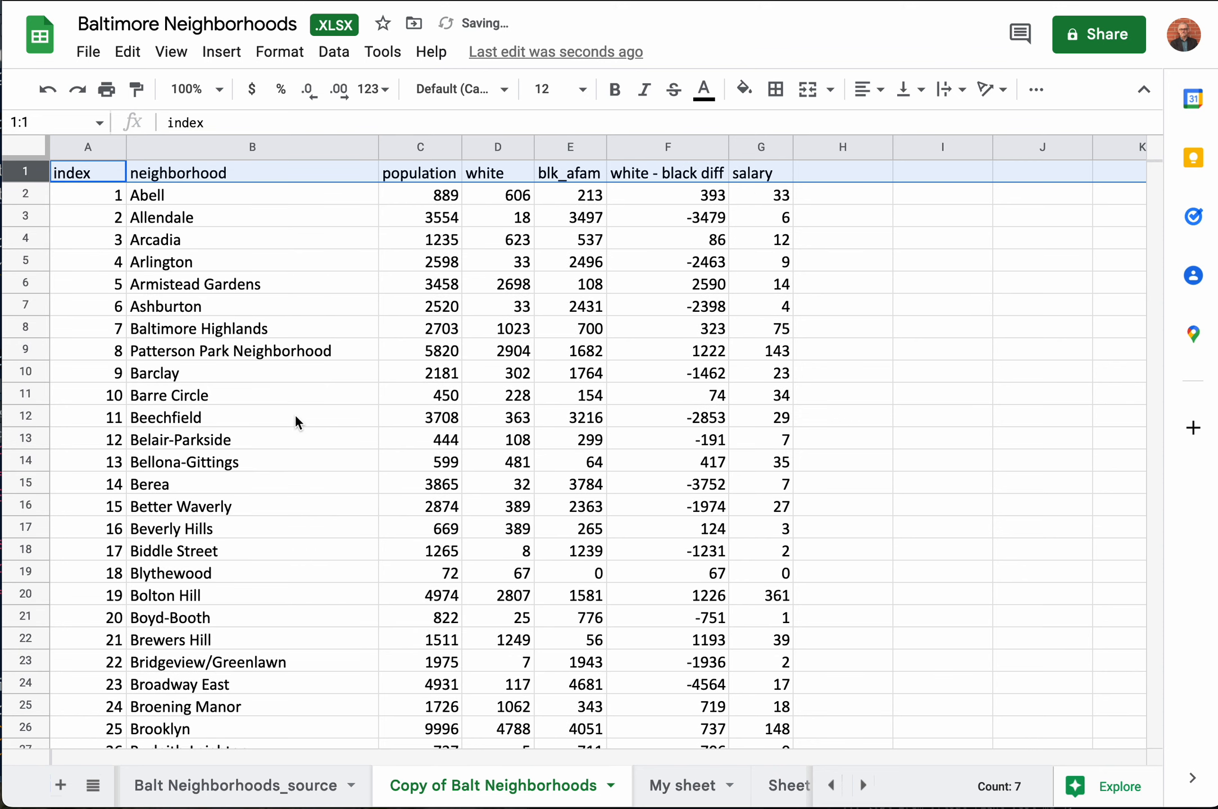
Step: Format the whole salary column G as dollar currency with no decimal places
left_click(762, 147)
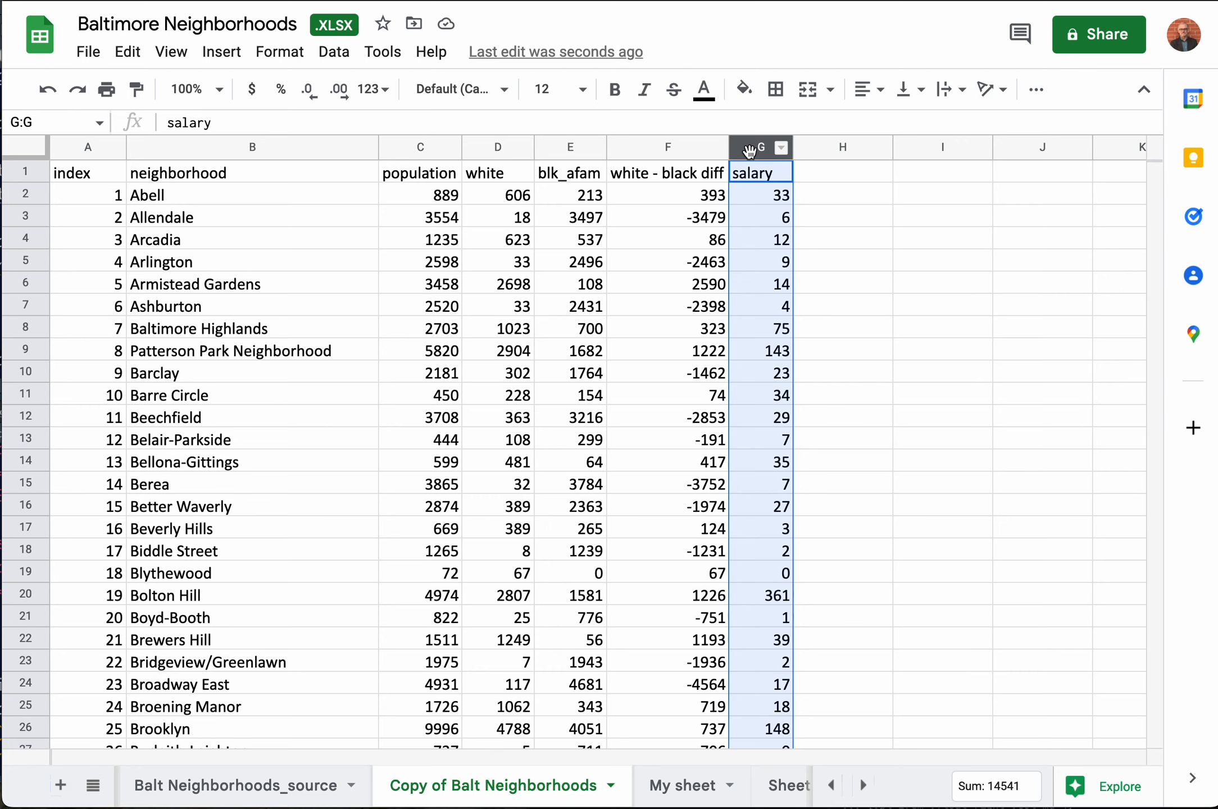
left_click(252, 90)
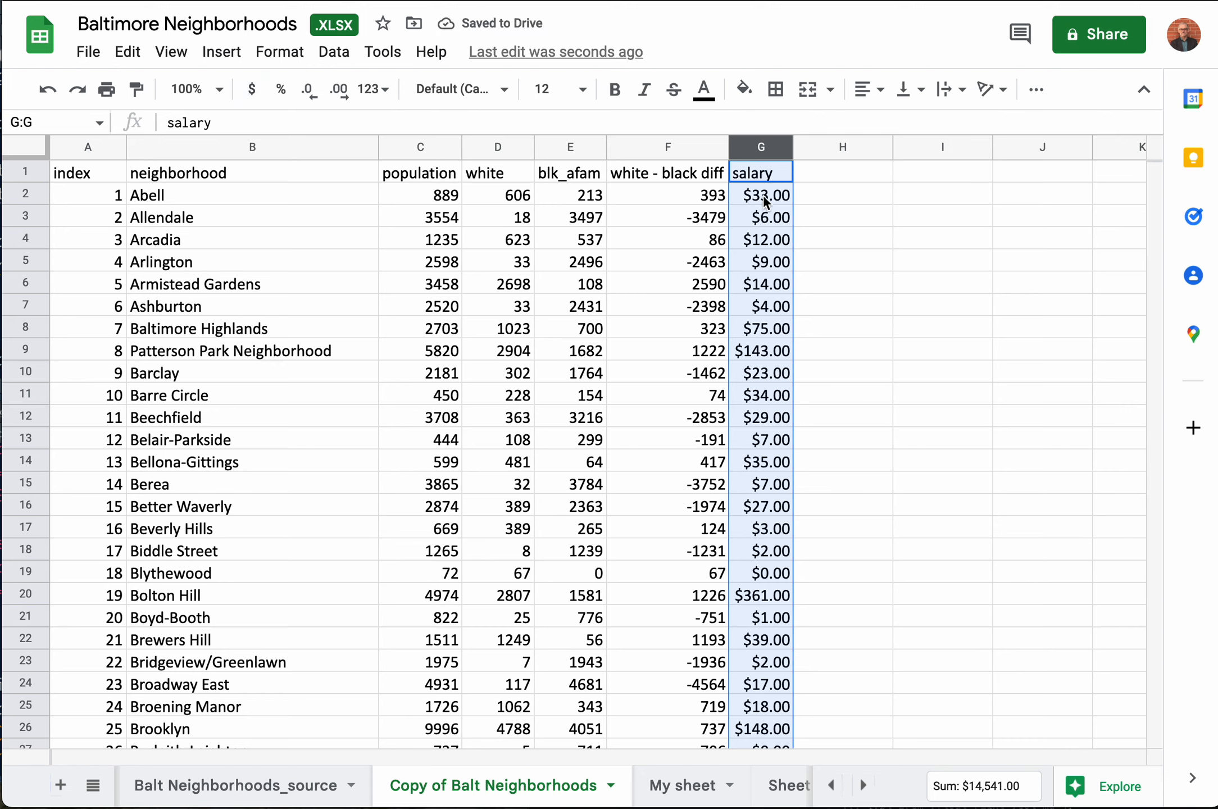
left_click(314, 100)
left_click(314, 100)
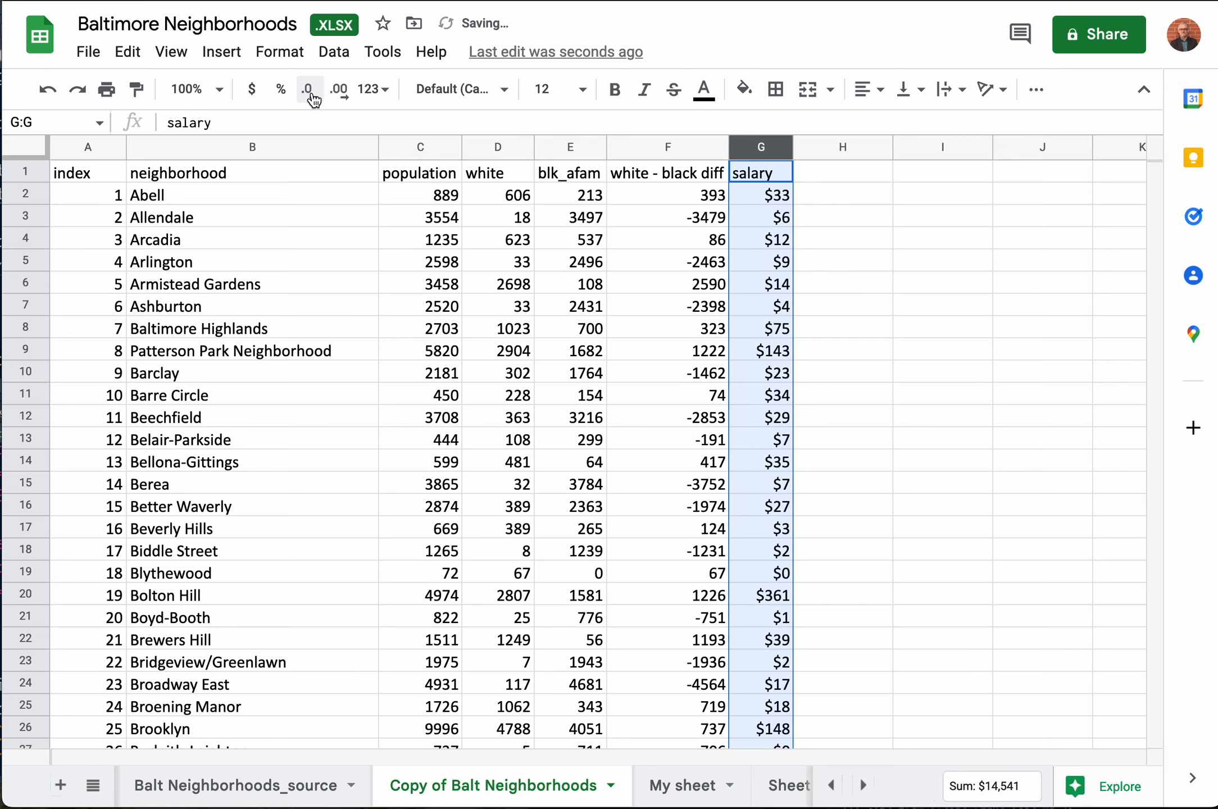